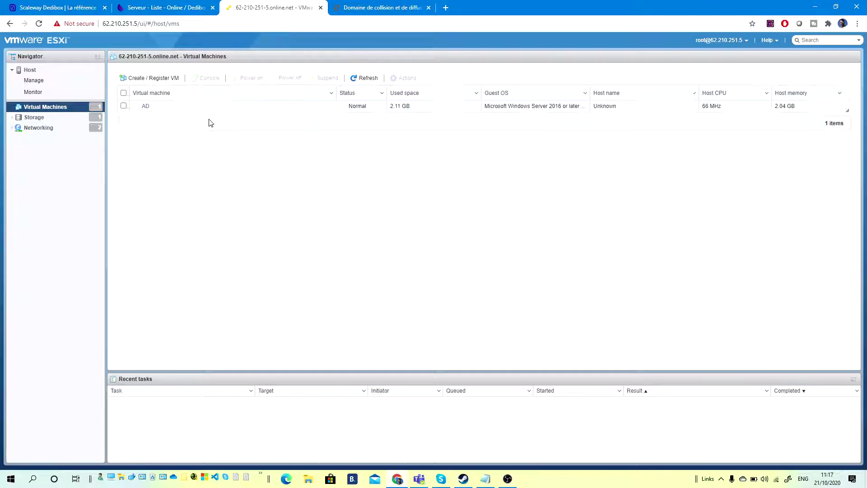
# Re-enter the AD VM's administrator password in its console to reach the lock screen, then close it.
pyautogui.click(145, 108)
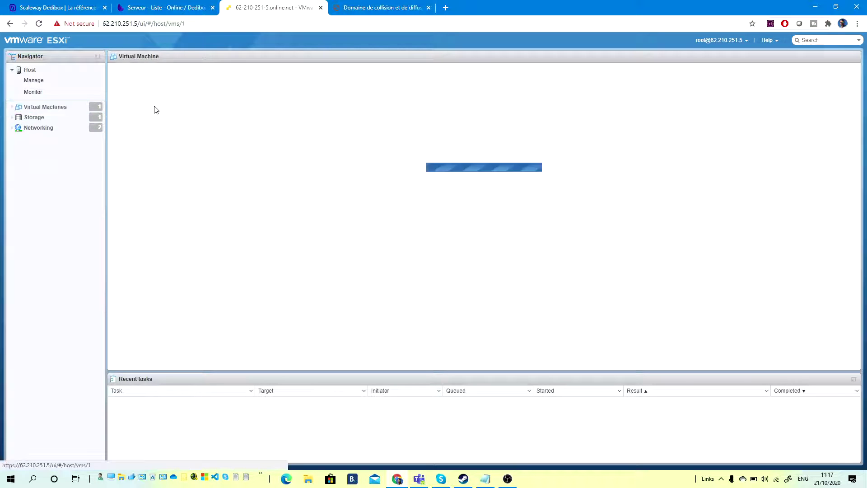
pyautogui.click(201, 115)
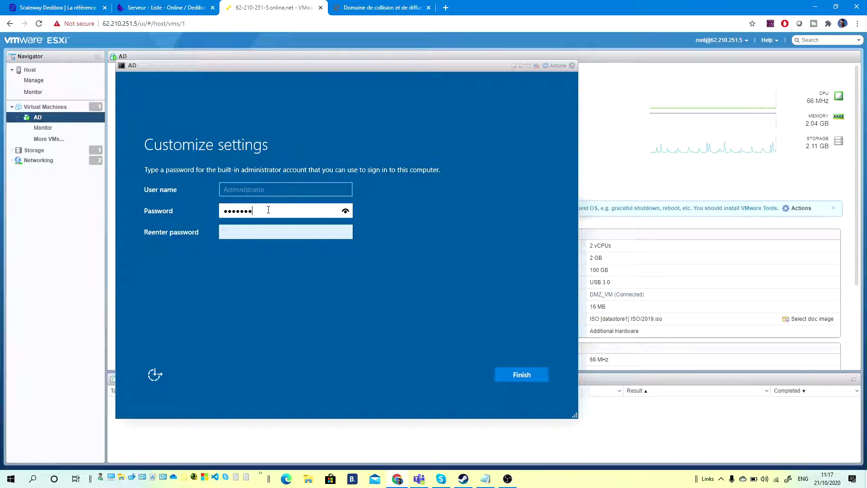
pyautogui.press('Tab')
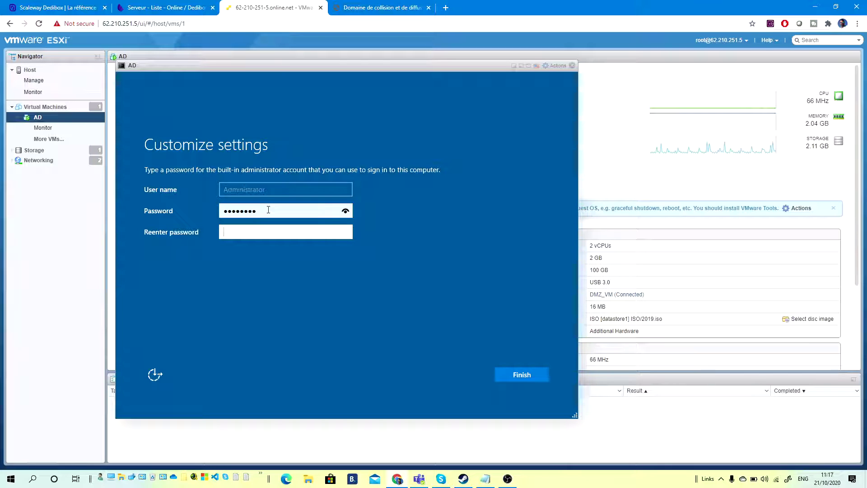
pyautogui.write('!')
pyautogui.press('Return')
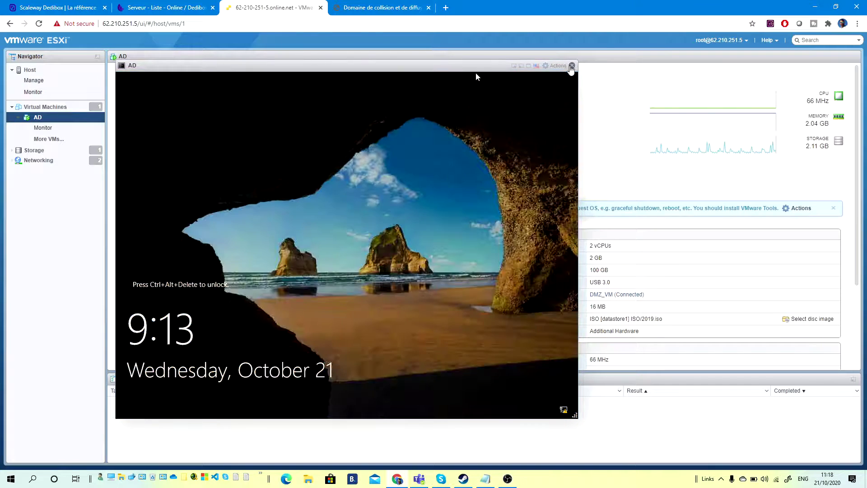
pyautogui.click(572, 66)
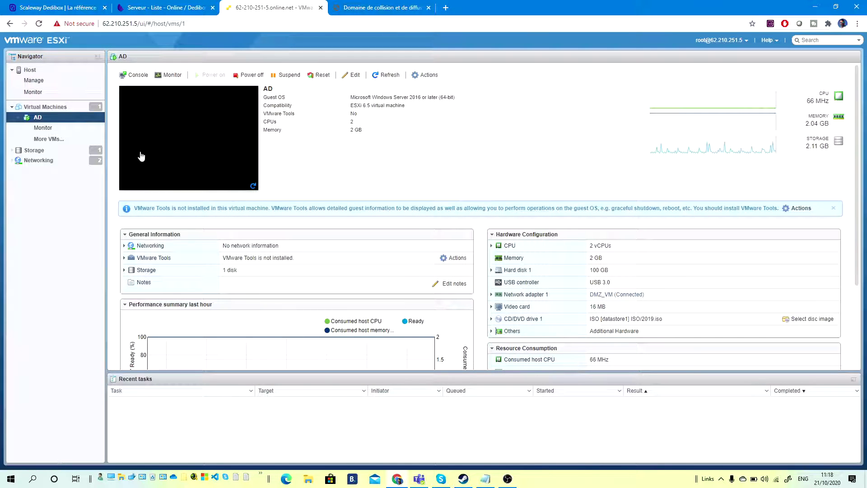
# Inspect the DMZ switch in the virtual switches list, then bring up the Windows Ink shortcuts.
pyautogui.click(37, 162)
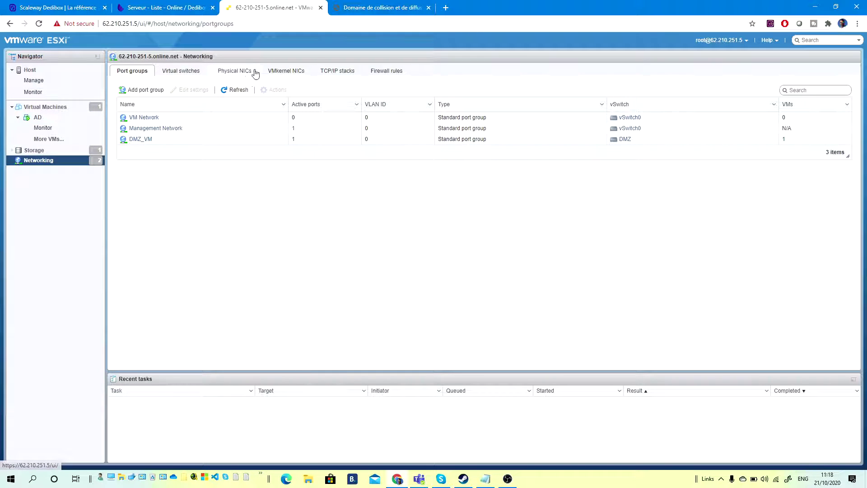
pyautogui.click(186, 73)
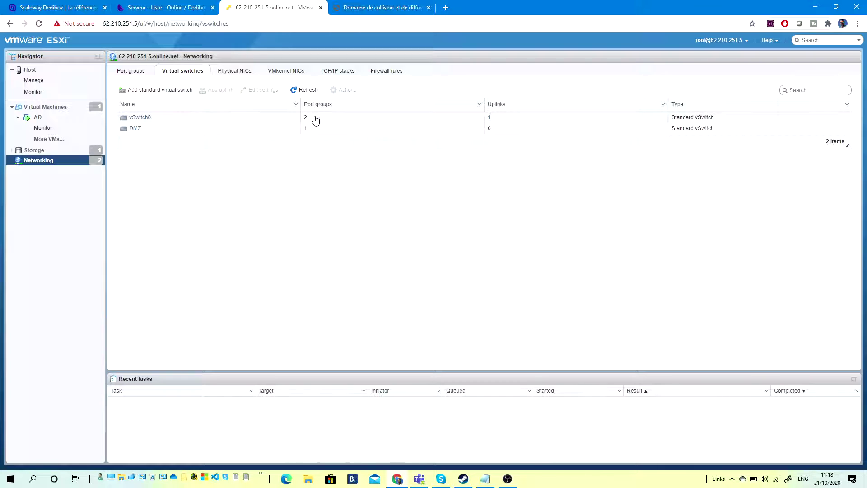
pyautogui.click(134, 130)
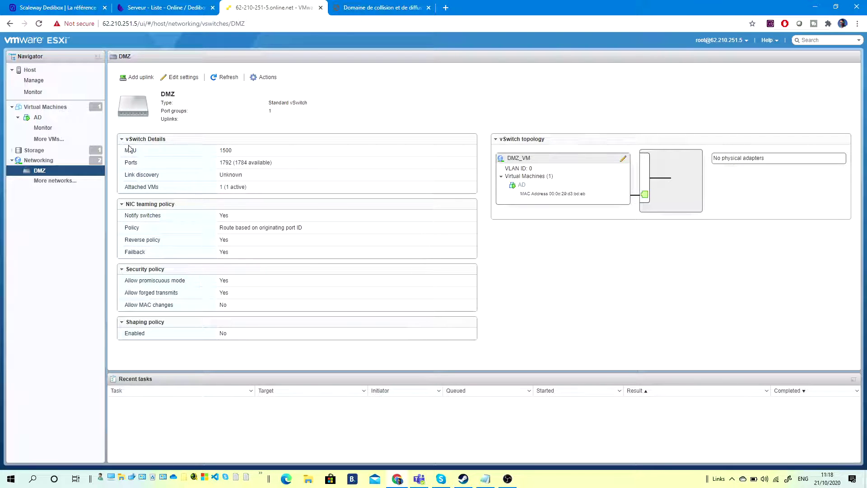
pyautogui.click(39, 161)
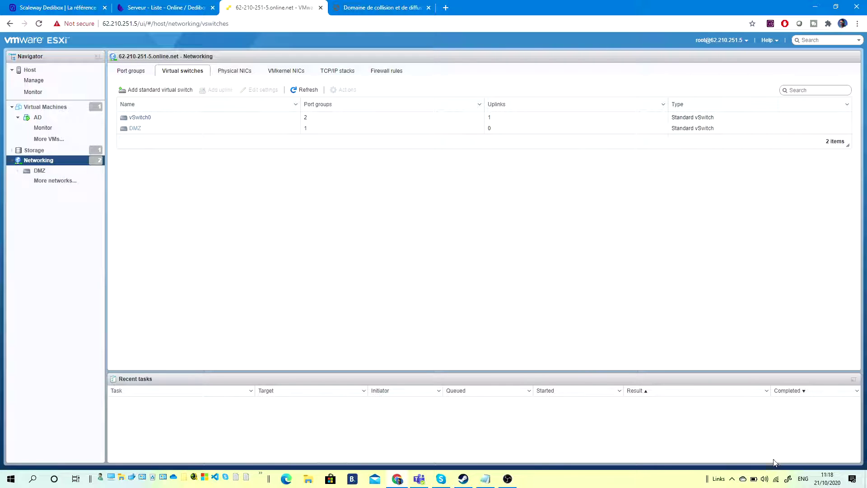
pyautogui.click(788, 478)
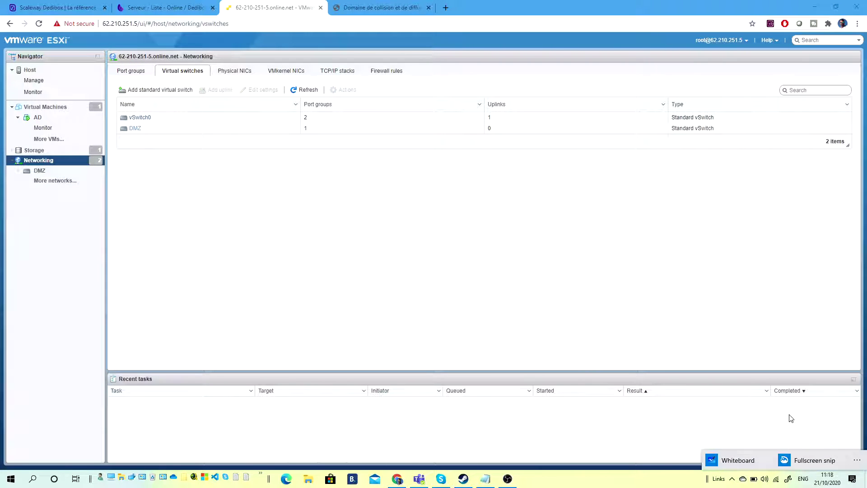
# Take a full-screen snip and set the pen colour to black.
pyautogui.click(814, 459)
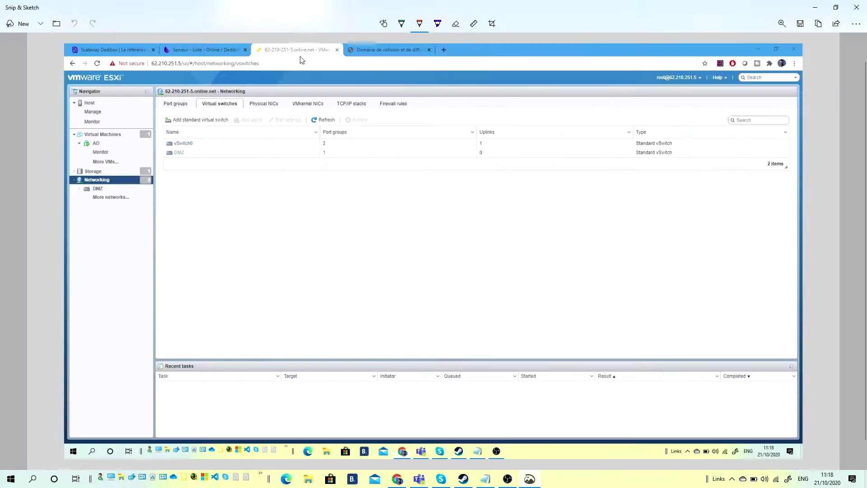
pyautogui.click(422, 26)
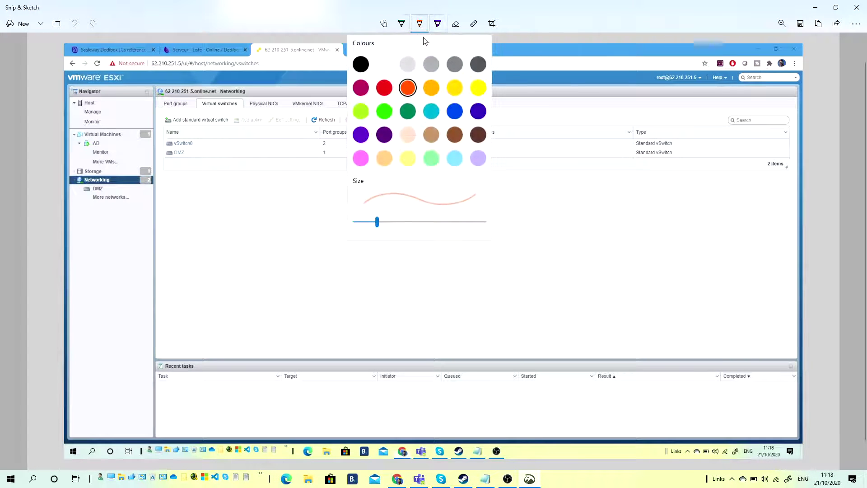
pyautogui.click(360, 64)
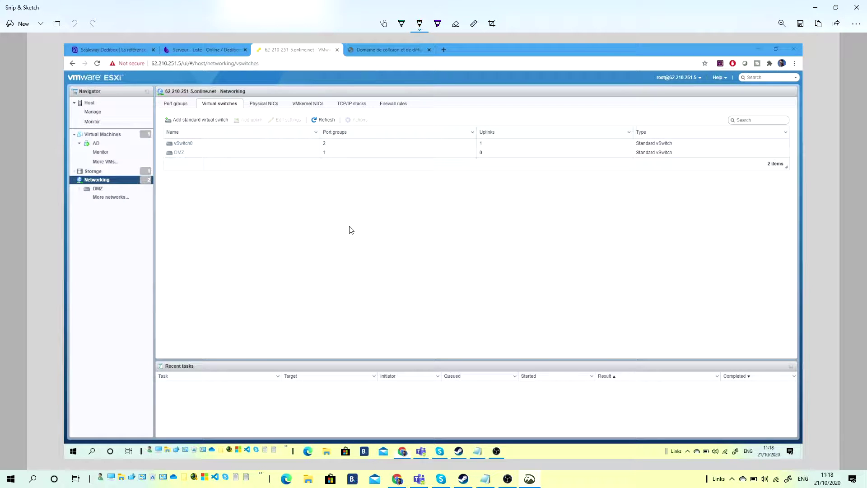
# Sketch a box with two incoming lines and an 'IP' label on the capture.
pyautogui.moveTo(358, 191); pyautogui.dragTo(363, 264)
pyautogui.moveTo(360, 190)
pyautogui.mouseDown()
pyautogui.moveTo(415, 194)
pyautogui.moveTo(426, 266)
pyautogui.mouseUp()
pyautogui.moveTo(370, 272); pyautogui.dragTo(427, 272)
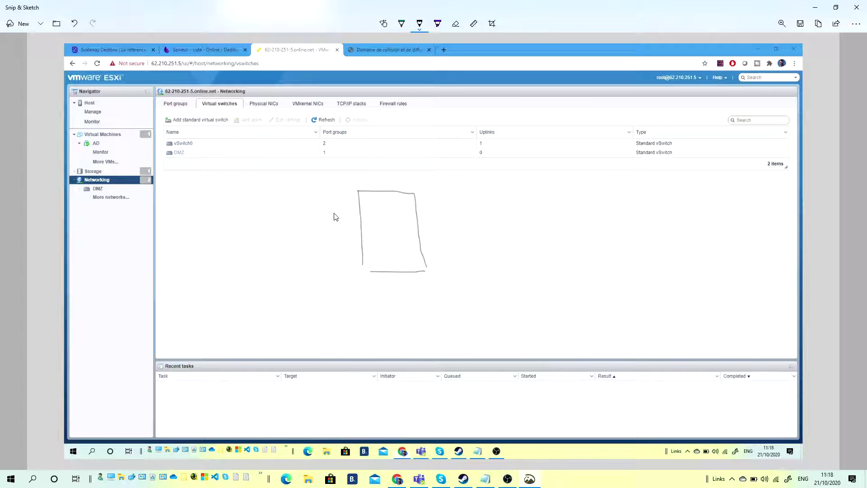
pyautogui.moveTo(343, 213)
pyautogui.mouseDown()
pyautogui.moveTo(362, 209)
pyautogui.moveTo(344, 211)
pyautogui.mouseUp()
pyautogui.moveTo(346, 225)
pyautogui.mouseDown()
pyautogui.moveTo(390, 225)
pyautogui.moveTo(384, 233)
pyautogui.moveTo(392, 224)
pyautogui.mouseUp()
pyautogui.moveTo(279, 233)
pyautogui.mouseDown()
pyautogui.moveTo(285, 243)
pyautogui.moveTo(295, 232)
pyautogui.moveTo(288, 238)
pyautogui.mouseUp()
# Add connecting lines and a squiggle around the small box in the sketch.
pyautogui.moveTo(338, 224); pyautogui.dragTo(374, 224)
pyautogui.moveTo(332, 234); pyautogui.dragTo(344, 230)
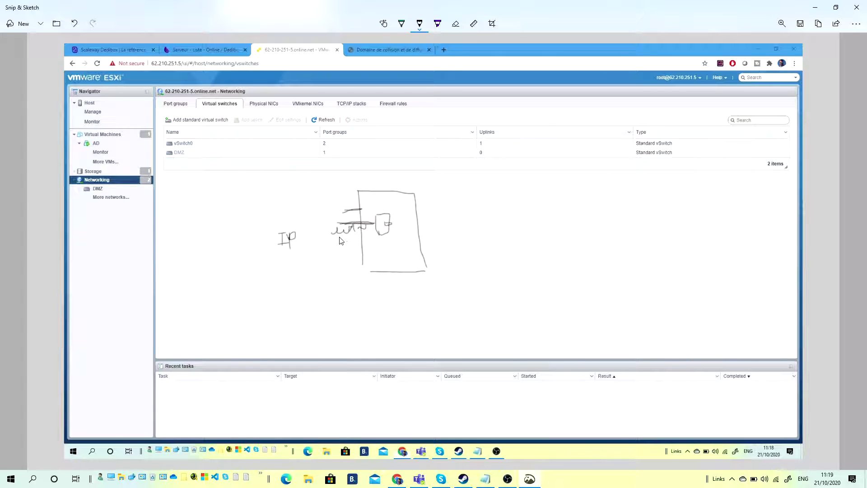
pyautogui.moveTo(340, 236); pyautogui.dragTo(362, 237)
pyautogui.moveTo(392, 222); pyautogui.dragTo(404, 222)
# Circle DMZ and its 0 uplinks, add strokes beside the small box, then return to the browser.
pyautogui.moveTo(200, 153)
pyautogui.mouseDown()
pyautogui.moveTo(176, 151)
pyautogui.moveTo(195, 151)
pyautogui.mouseUp()
pyautogui.moveTo(402, 230); pyautogui.dragTo(419, 226)
pyautogui.moveTo(494, 154); pyautogui.dragTo(484, 155)
pyautogui.moveTo(405, 237); pyautogui.dragTo(408, 257)
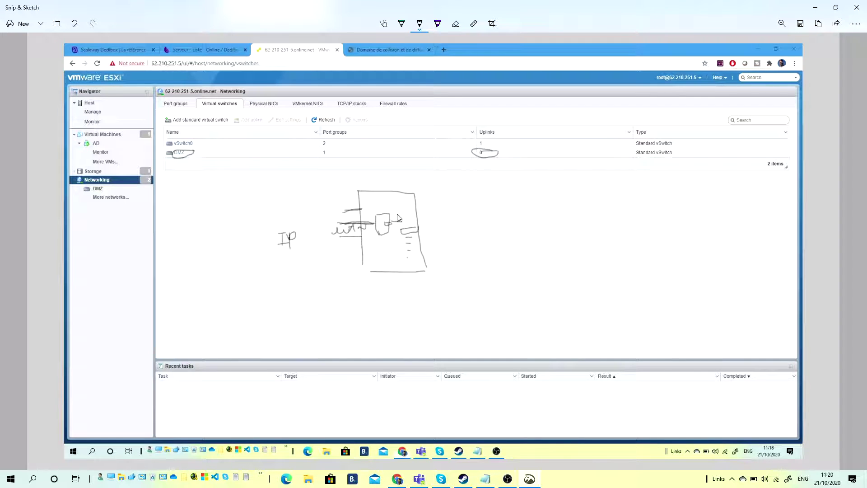
pyautogui.moveTo(393, 221); pyautogui.dragTo(425, 201)
pyautogui.click(815, 7)
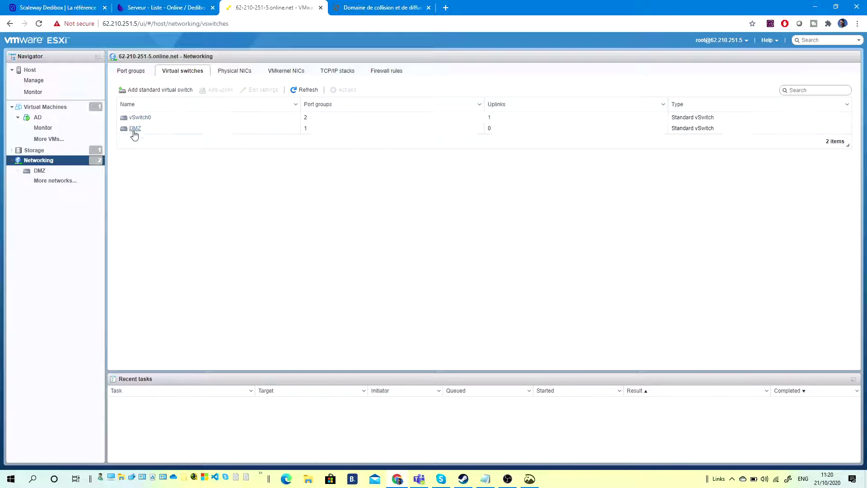
# Start the New virtual machine wizard with 'Create a new virtual machine'.
pyautogui.click(56, 110)
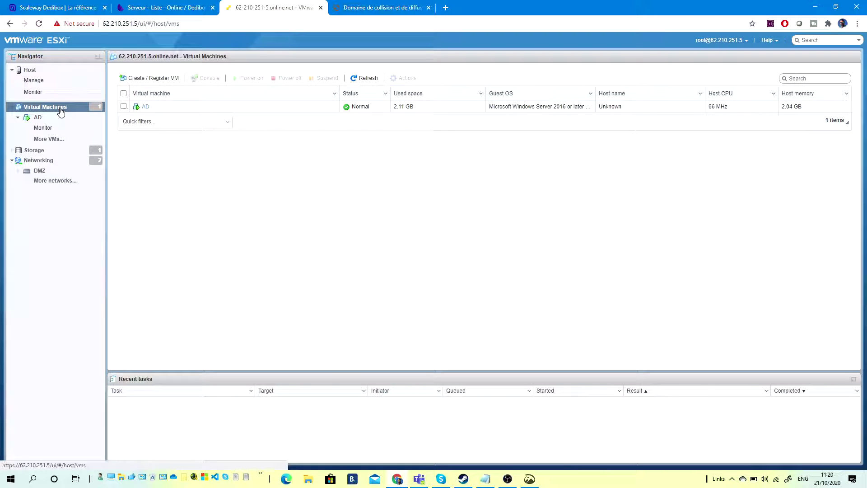
pyautogui.click(142, 78)
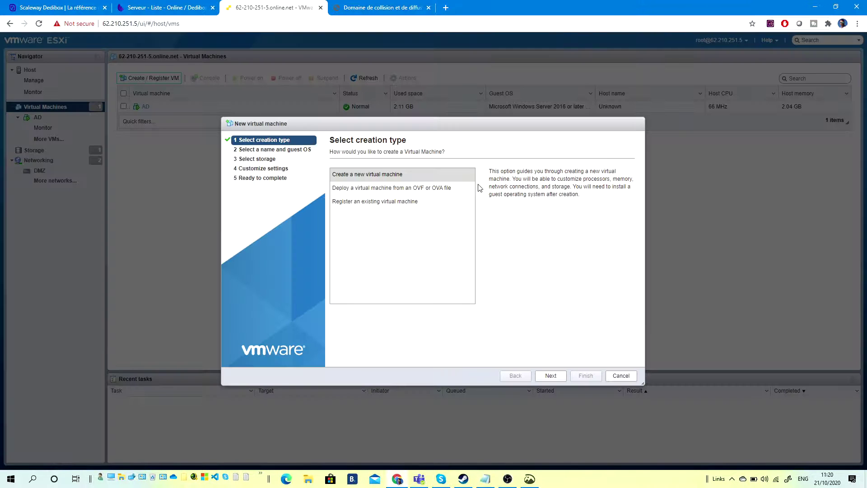
pyautogui.click(382, 175)
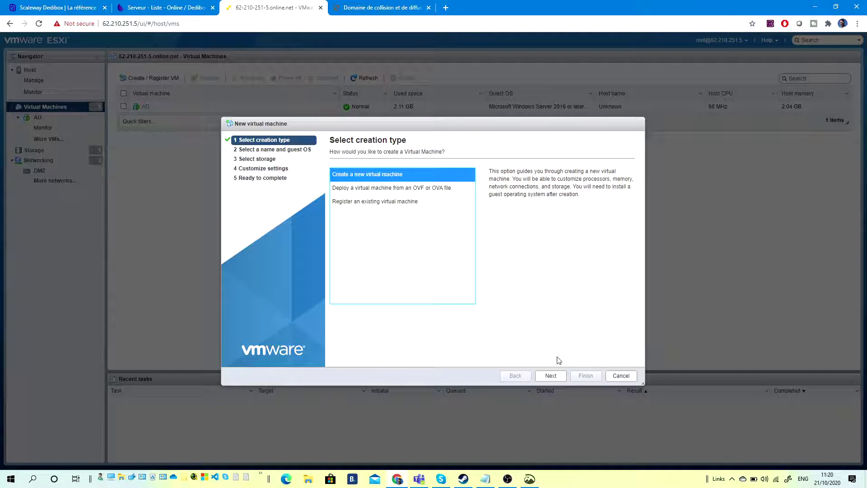
pyautogui.click(558, 376)
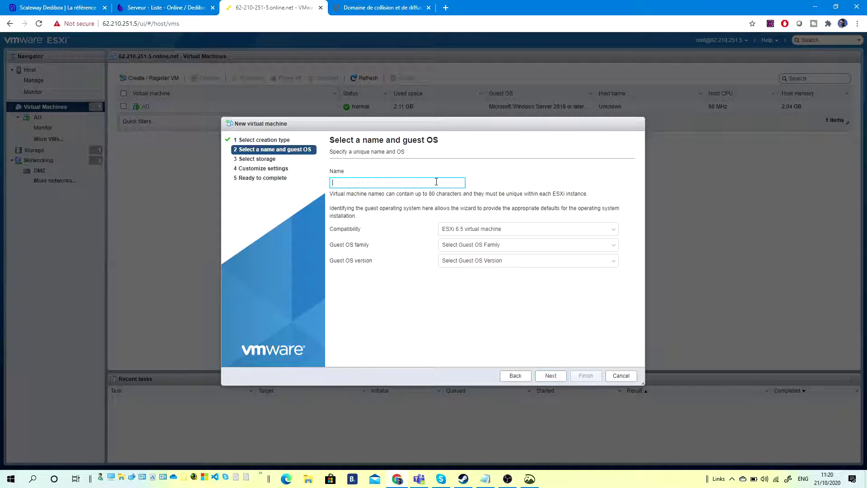
# Name the VM Pfsense with guest OS family Linux, version Other 2.4.x Linux (64-bit).
pyautogui.click(380, 184)
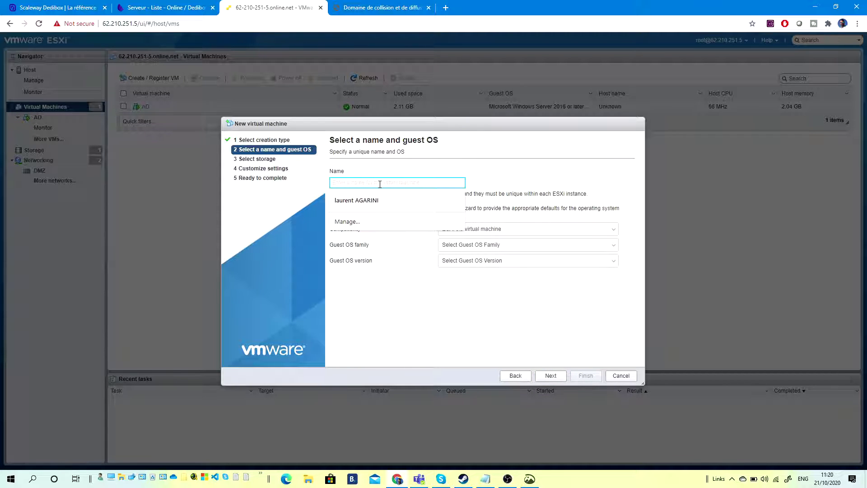
pyautogui.write('Pfsense')
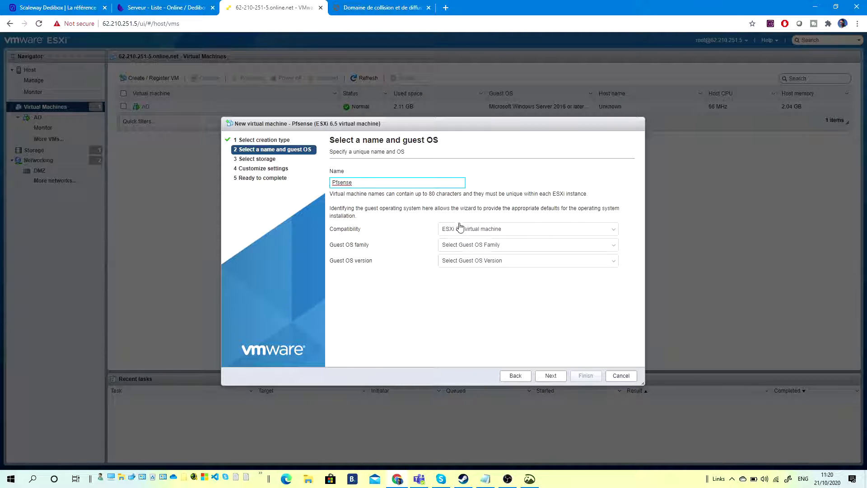
pyautogui.click(464, 244)
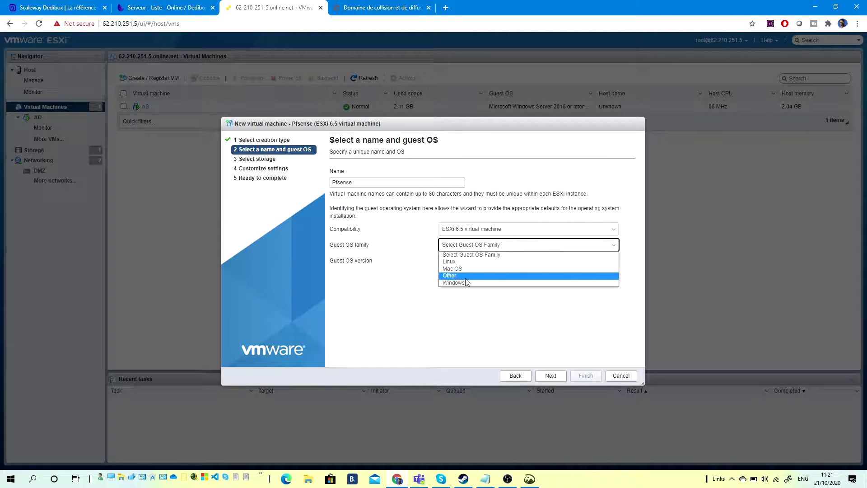
pyautogui.click(465, 262)
pyautogui.click(487, 263)
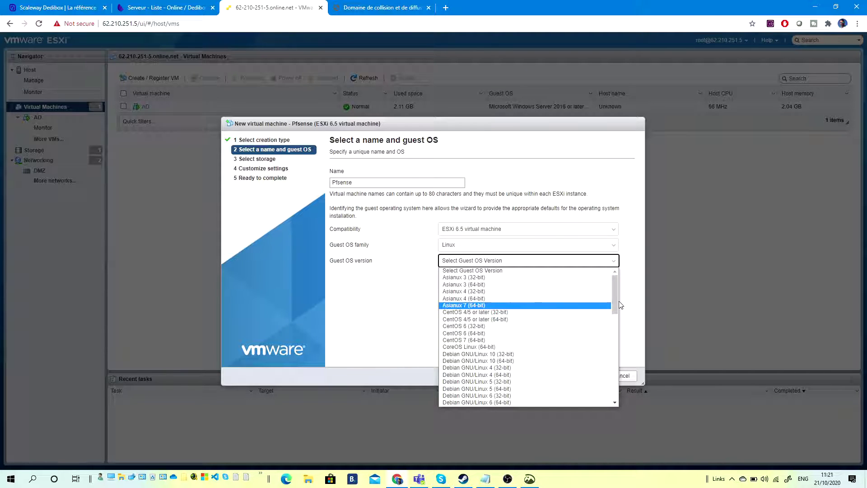
pyautogui.moveTo(615, 299); pyautogui.dragTo(616, 334)
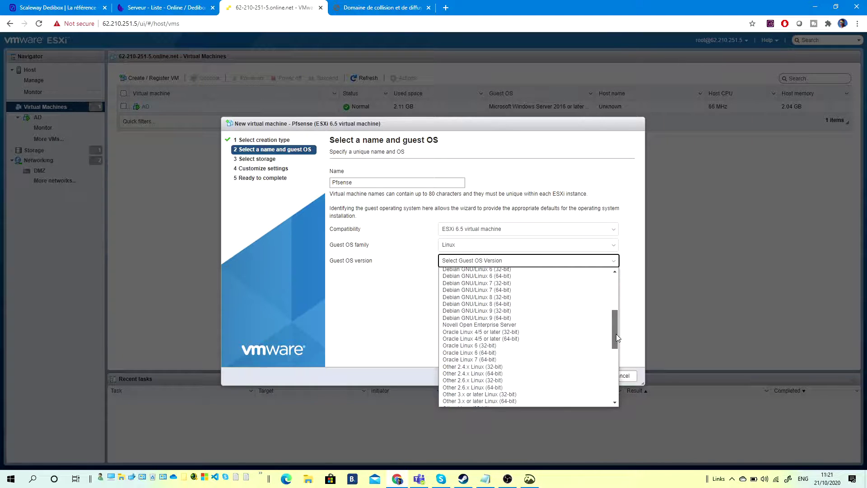
pyautogui.click(466, 373)
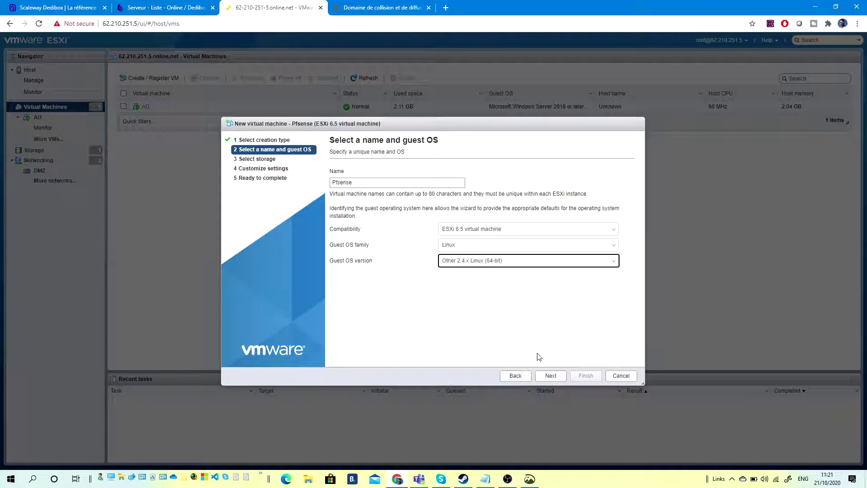
pyautogui.click(551, 375)
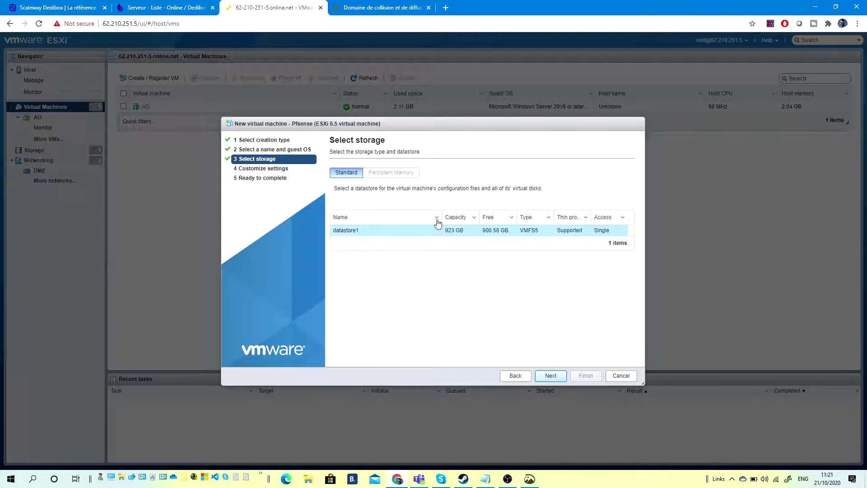
# Keep datastore1 and review the memory and 50 GB hard disk settings.
pyautogui.click(550, 375)
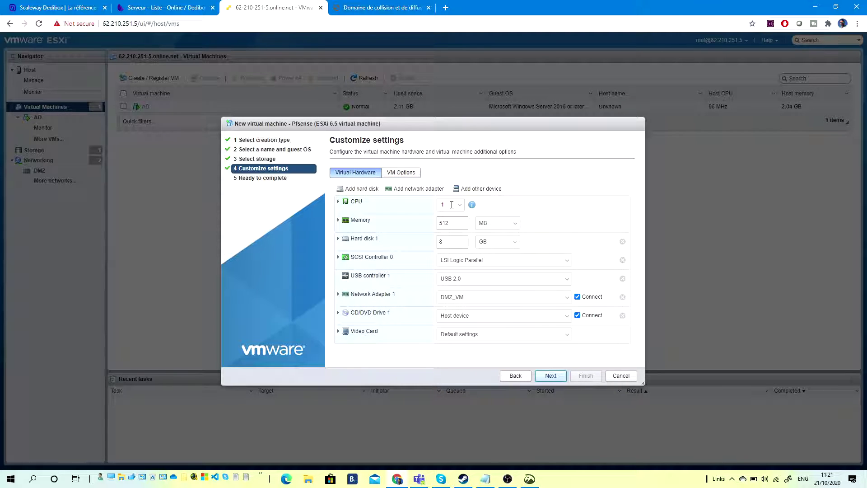
pyautogui.click(459, 223)
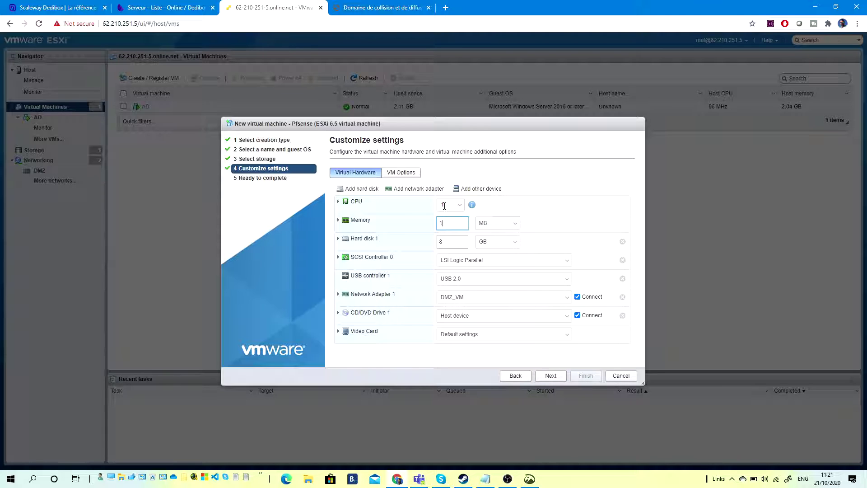
pyautogui.doubleClick(449, 245)
pyautogui.click(338, 238)
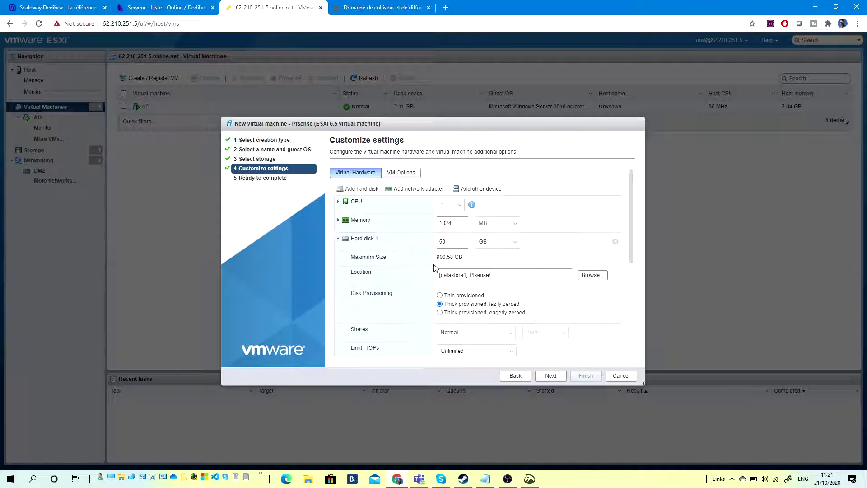
pyautogui.click(339, 238)
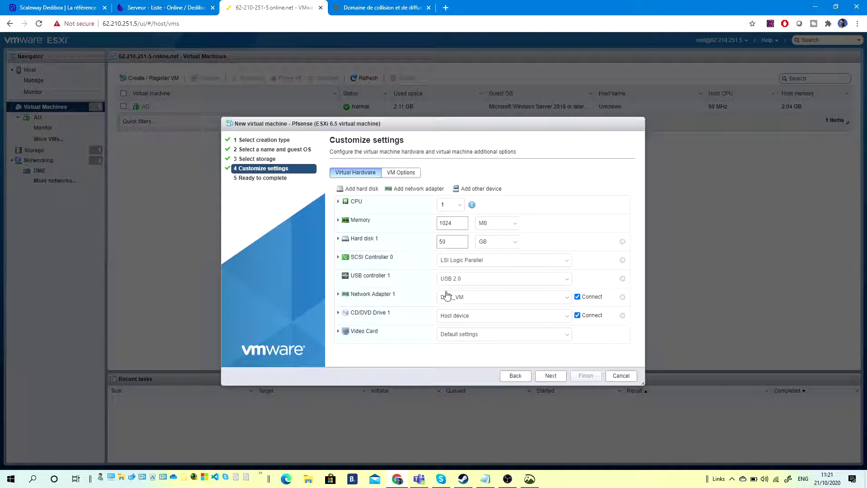
# Attach Network Adapter 1 to VM Network and add a second adapter on DMZ_VM.
pyautogui.click(478, 300)
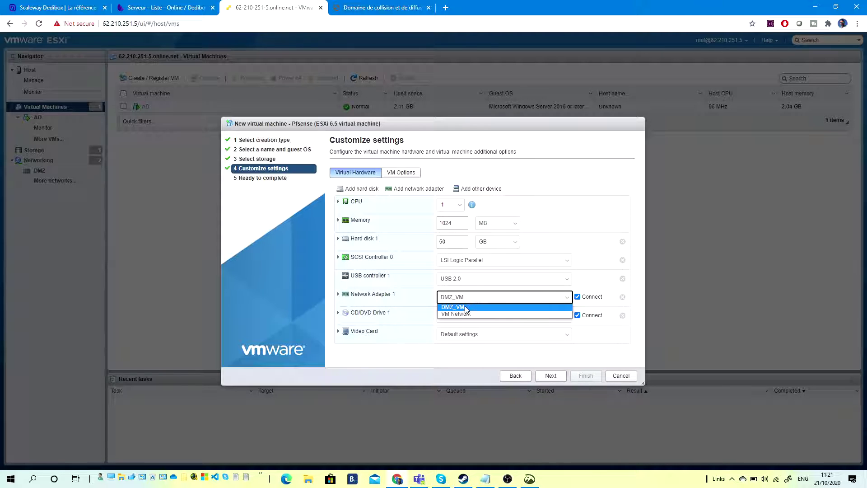
pyautogui.click(456, 318)
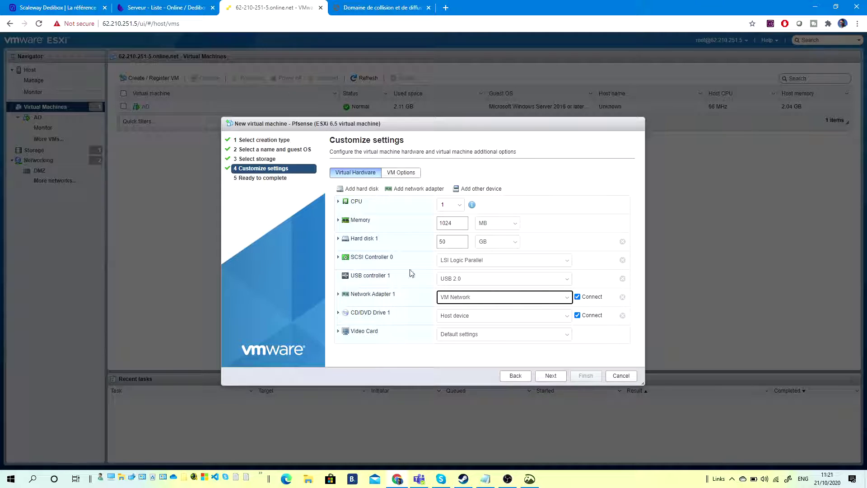
pyautogui.click(413, 189)
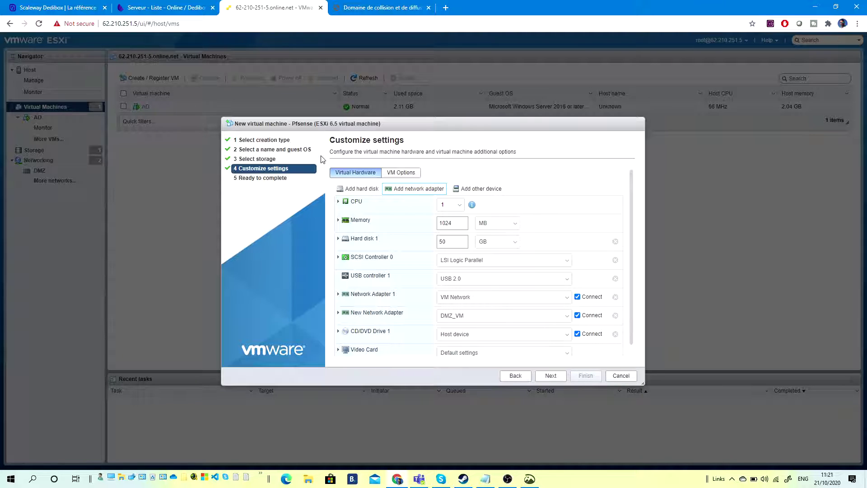
pyautogui.click(468, 334)
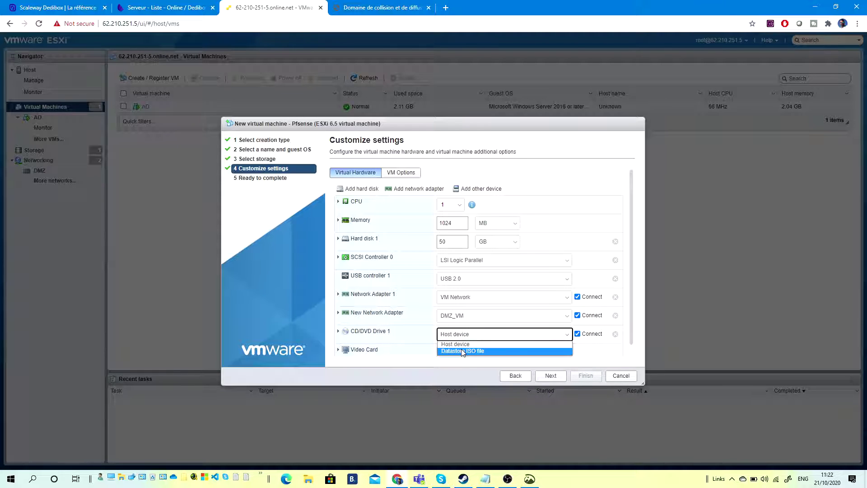
# Load datastore1/ISO/pfSense-CE-2.4.4-RELEASE-p3-amd64.iso into the CD/DVD drive.
pyautogui.click(463, 351)
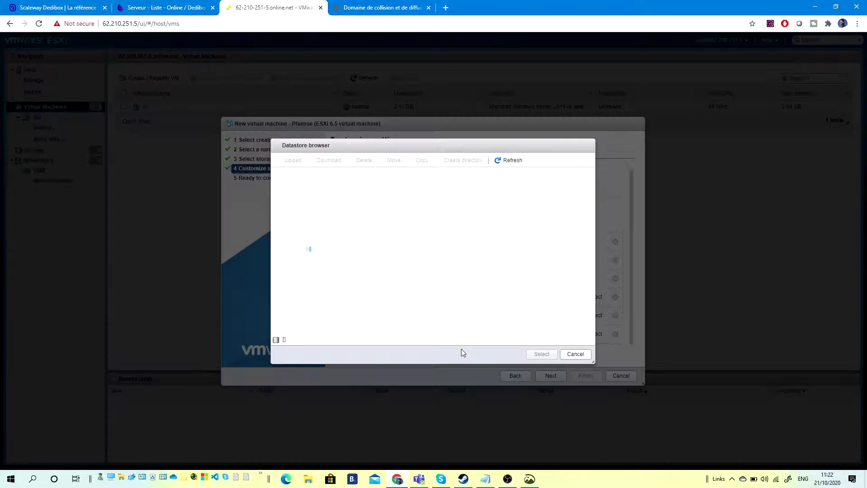
pyautogui.click(385, 197)
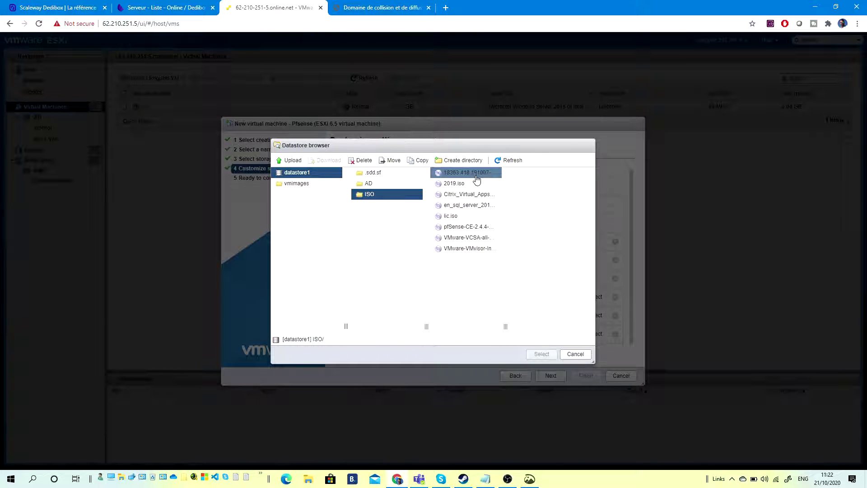
pyautogui.click(464, 227)
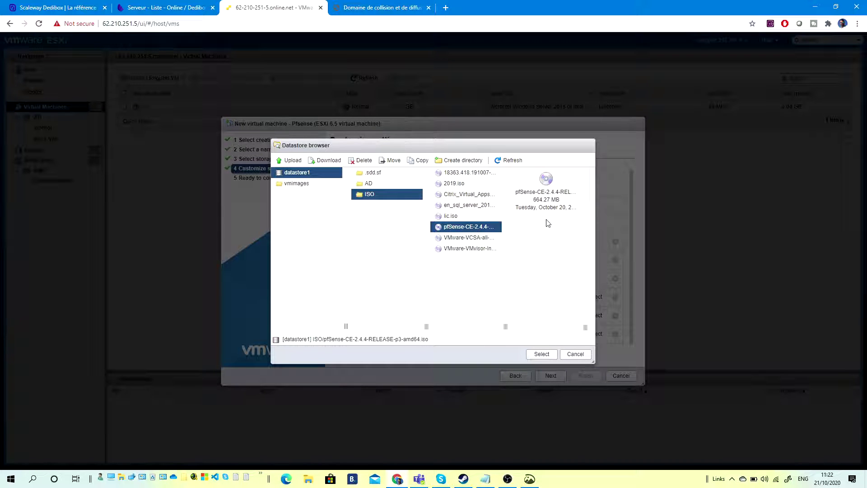
pyautogui.click(541, 354)
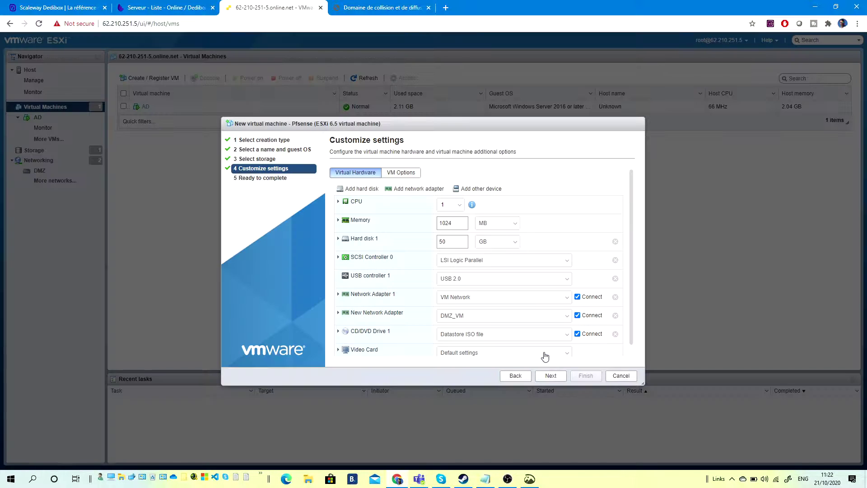
# Check Network Adapter 1's details, then finish creating the Pfsense VM.
pyautogui.scroll(-1, 500, 273)
pyautogui.scroll(1, 501, 273)
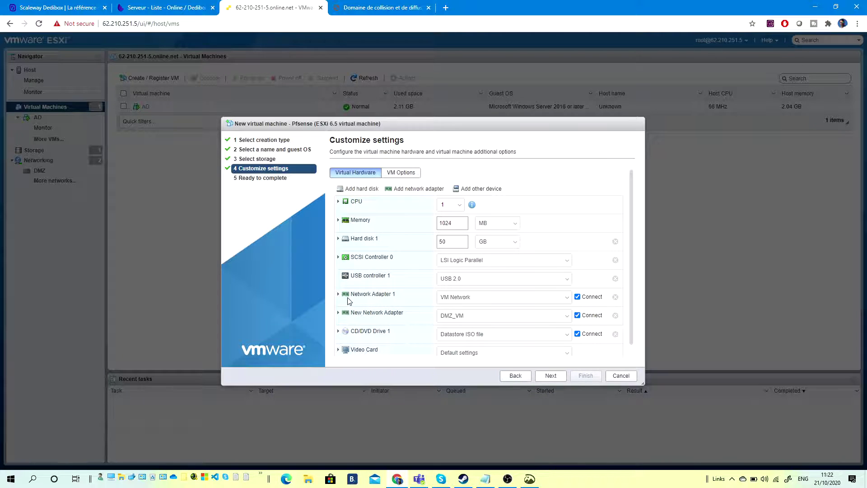
pyautogui.click(339, 296)
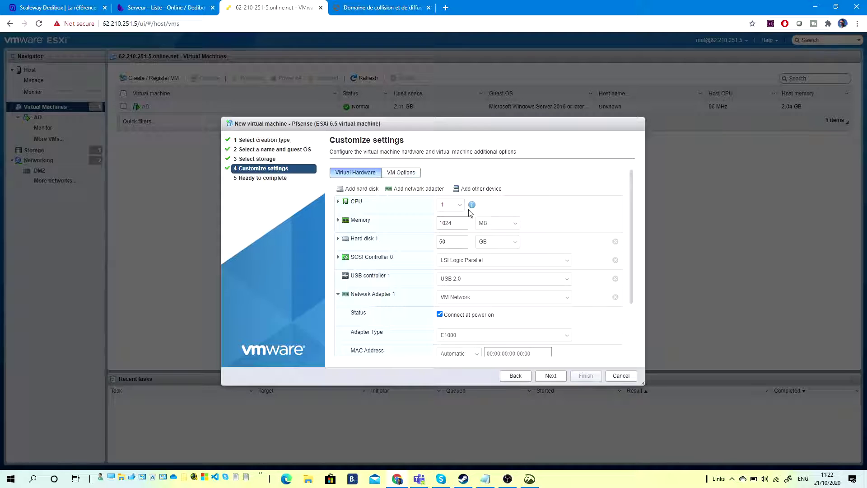
pyautogui.click(551, 375)
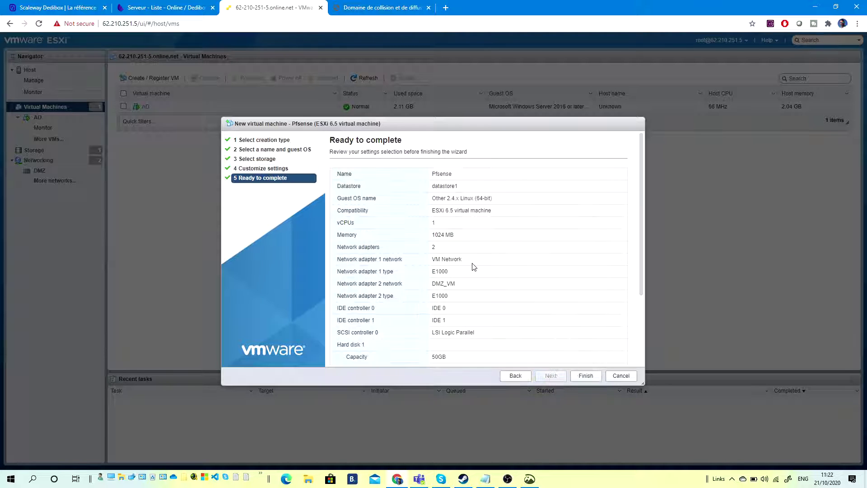
pyautogui.click(586, 375)
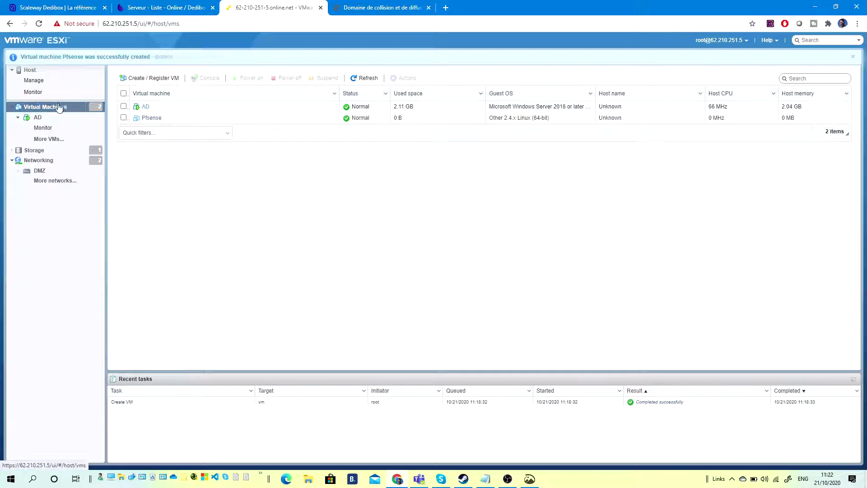
# Inspect the VM Network port group and DMZ switch, then open Virtual Machines in a new tab.
pyautogui.click(42, 158)
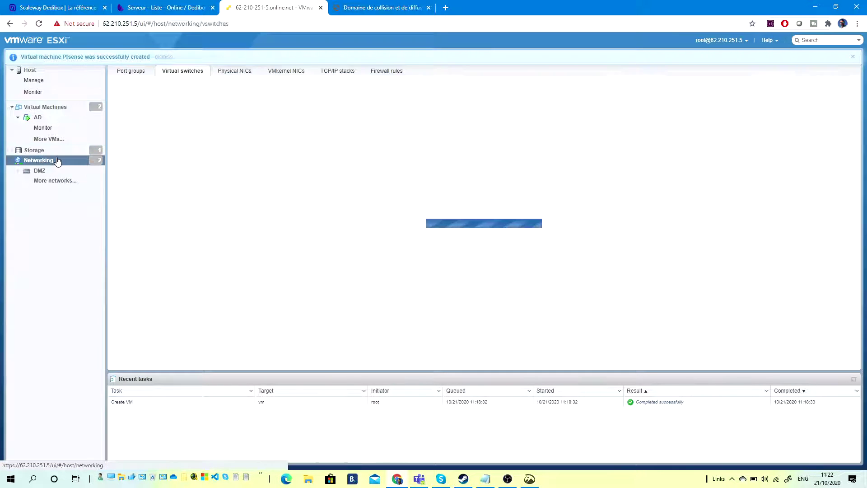
pyautogui.click(193, 74)
pyautogui.click(138, 73)
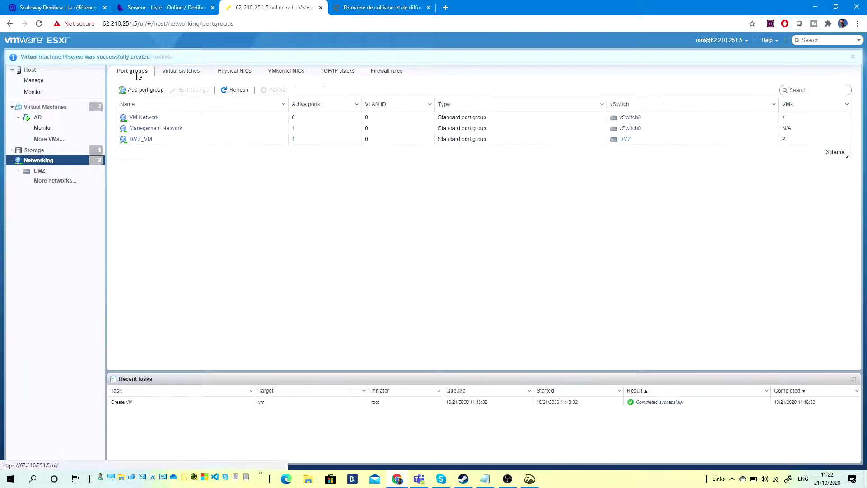
pyautogui.click(144, 118)
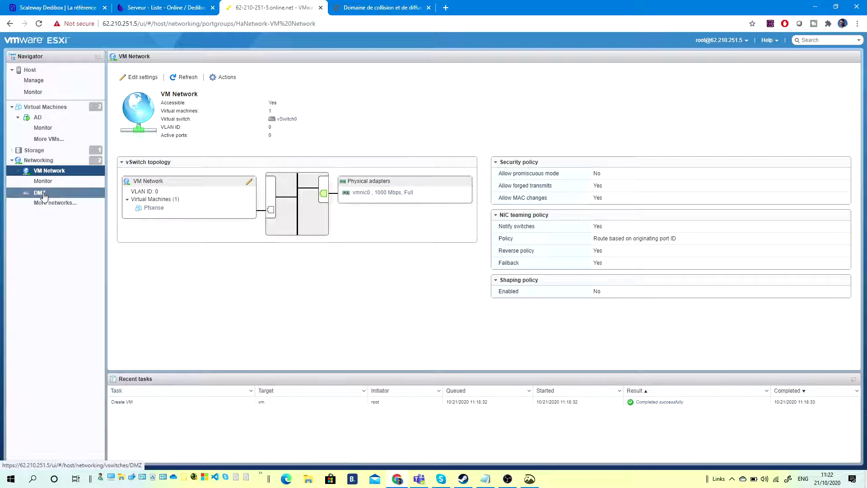
pyautogui.click(86, 193)
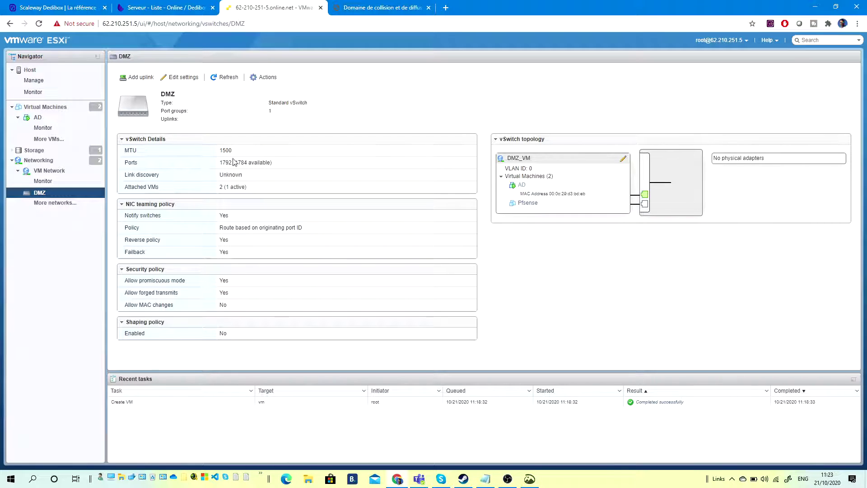
pyautogui.click(36, 114)
pyautogui.moveTo(36, 111); pyautogui.dragTo(184, 8)
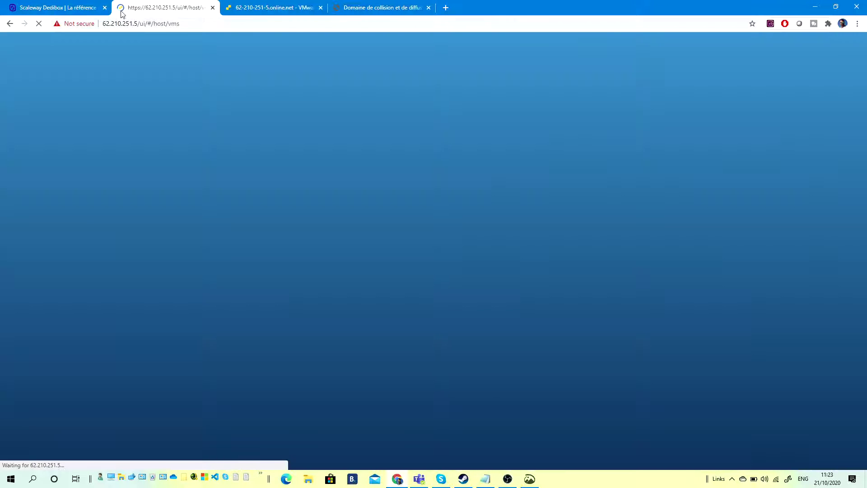
# Close the duplicate ESXi tab.
pyautogui.click(72, 8)
pyautogui.click(156, 5)
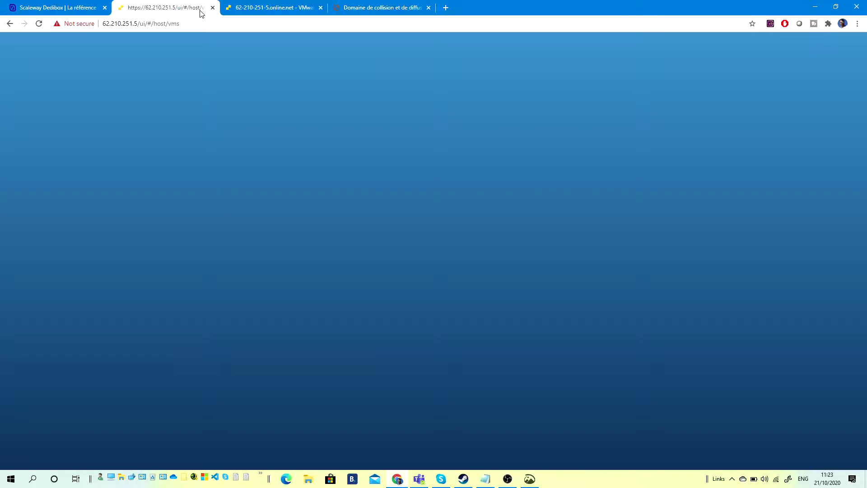
pyautogui.click(213, 8)
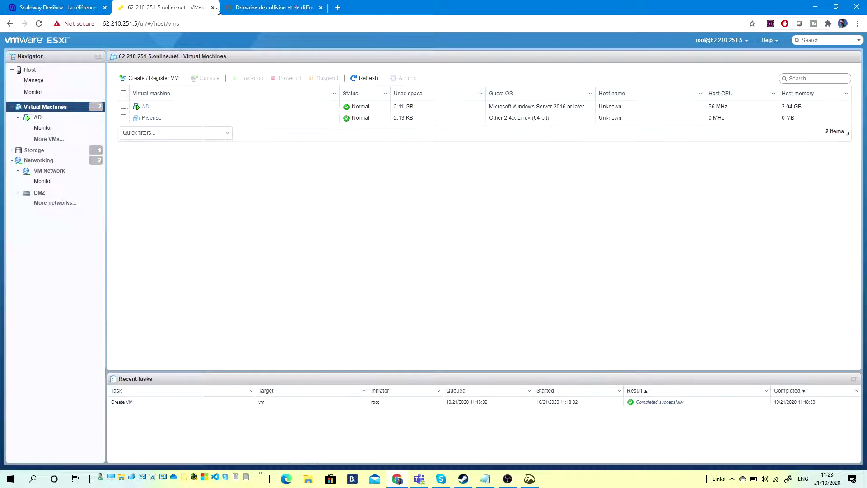
# Browse to the Scaleway Dedibox site via 'online', enter the console, and list the servers.
pyautogui.click(259, 8)
pyautogui.click(226, 23)
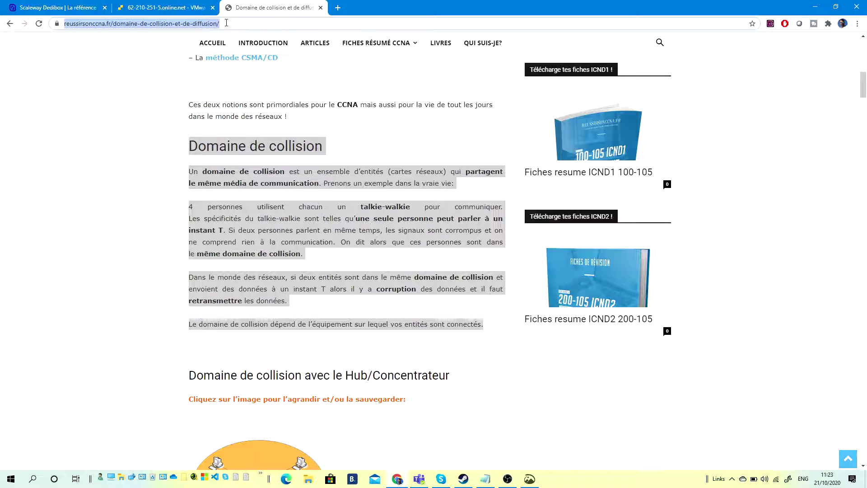
pyautogui.write('o')
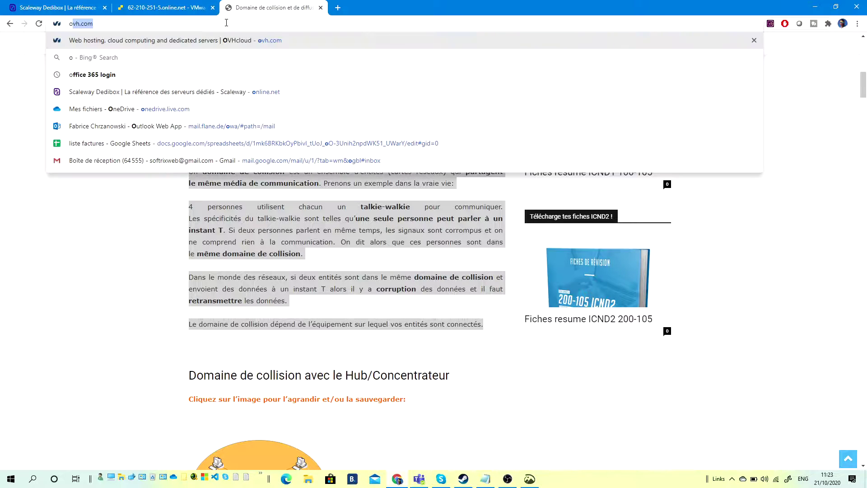
pyautogui.write('nline')
pyautogui.press('Return')
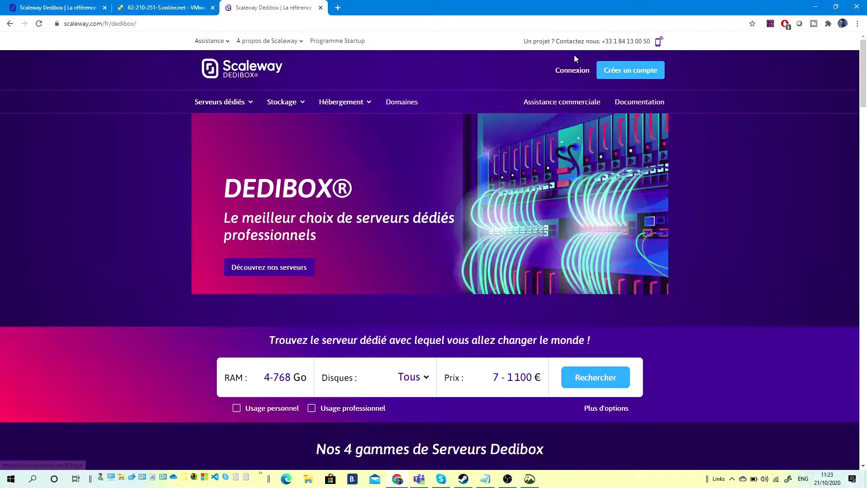
pyautogui.click(568, 73)
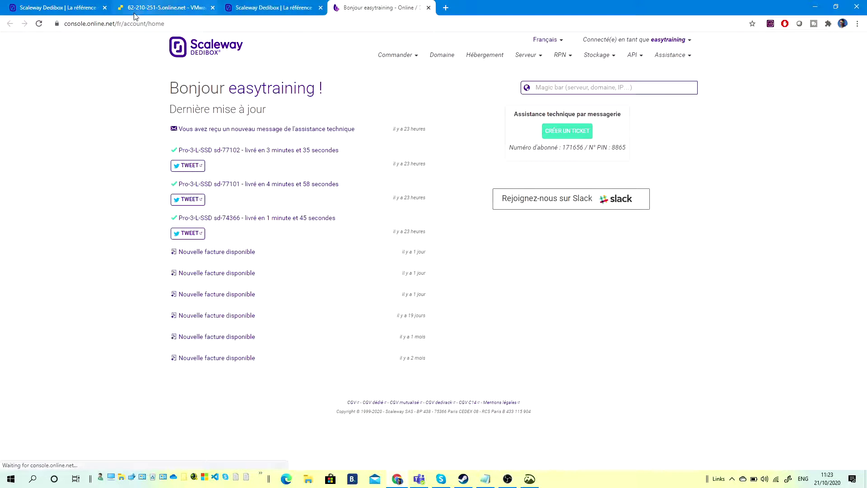
pyautogui.click(167, 8)
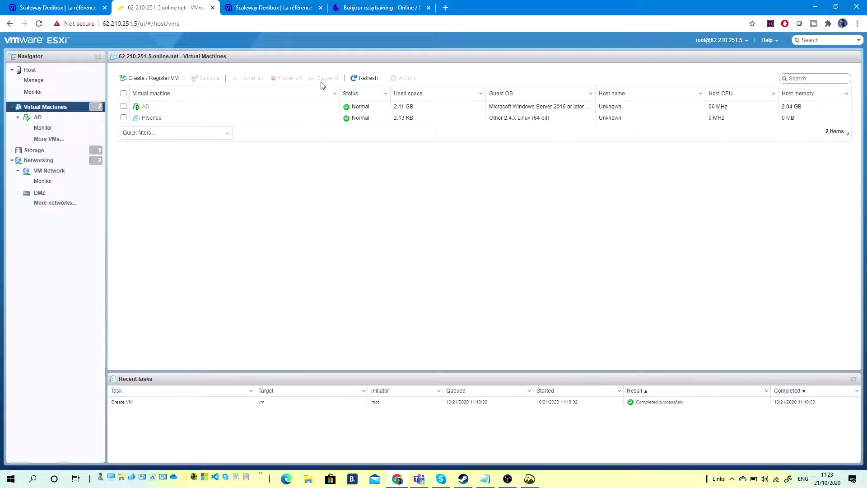
pyautogui.click(280, 8)
pyautogui.click(369, 8)
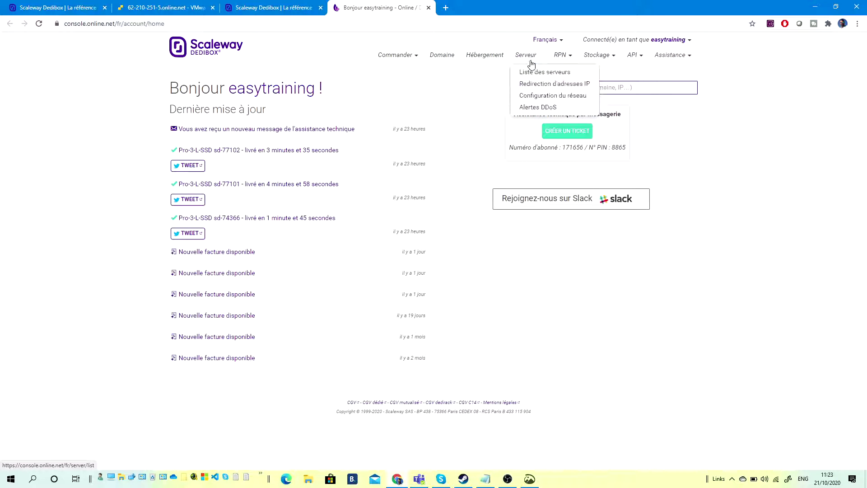
pyautogui.click(534, 73)
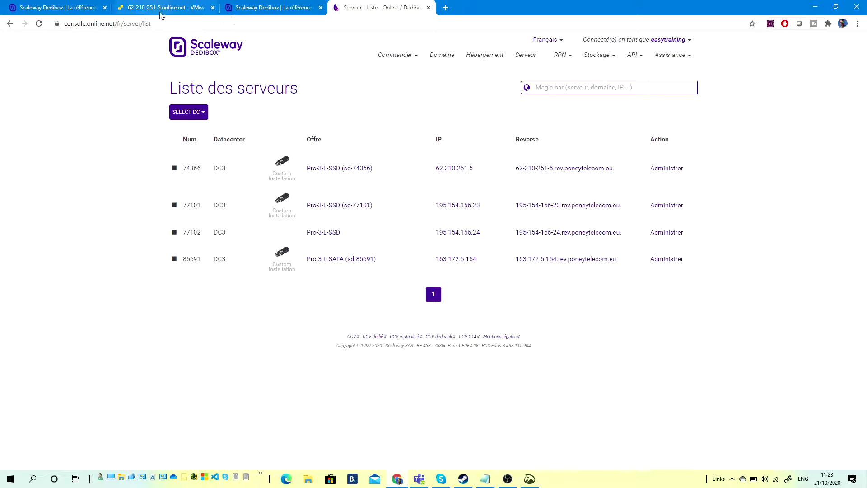
# Open server 74366's Failover page and go to COMMANDER DES ADRESSES IP.
pyautogui.click(666, 168)
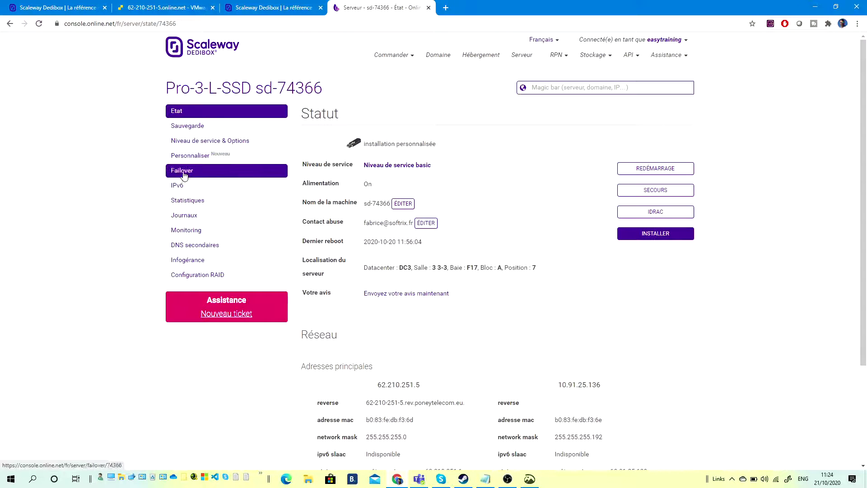
pyautogui.click(184, 175)
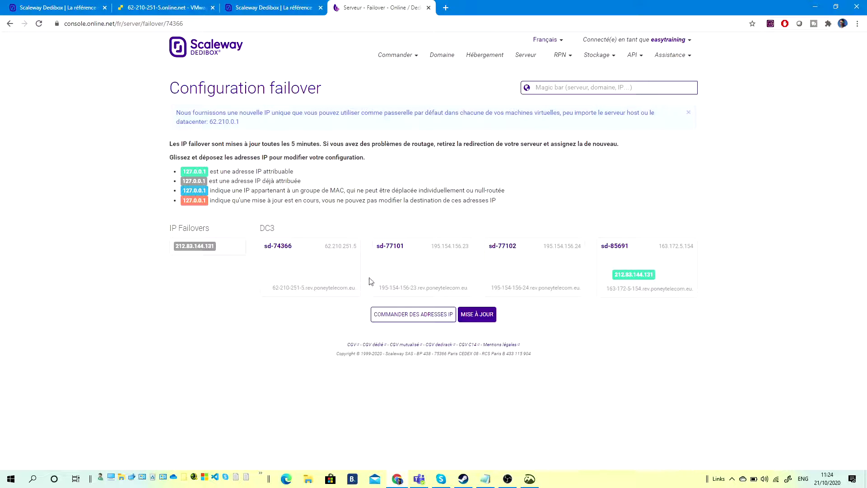
pyautogui.click(423, 317)
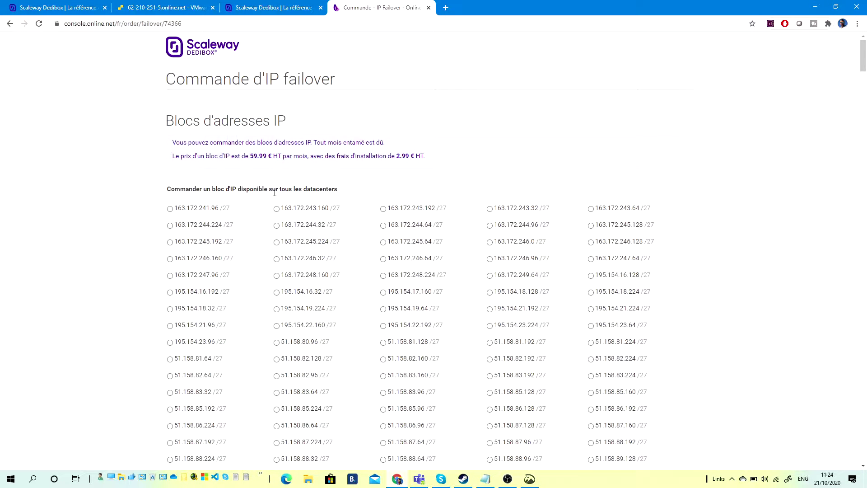
# Scroll down to the single failover addresses and select the 212.129.62.121 address text.
pyautogui.scroll(-20, 274, 192)
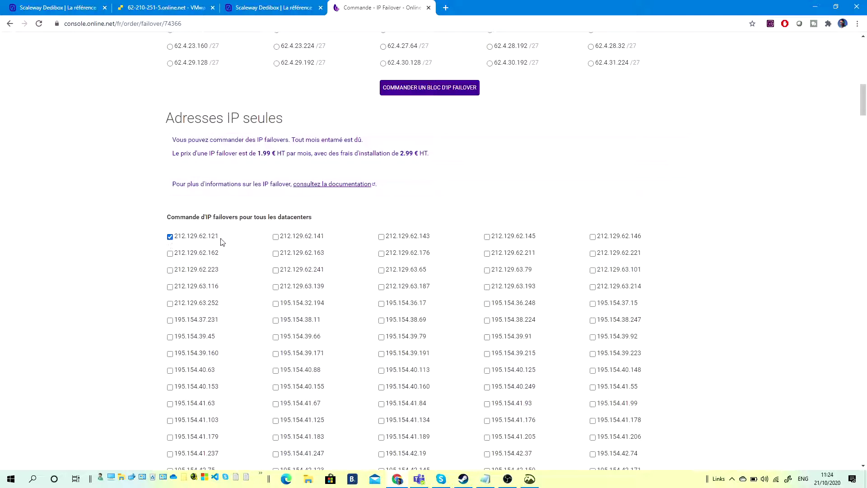
pyautogui.moveTo(223, 241); pyautogui.dragTo(173, 243)
pyautogui.hotkey('ctrl', 'c')
# Paste the copied failover IP over the old text in chypirote.txt.
pyautogui.click(480, 479)
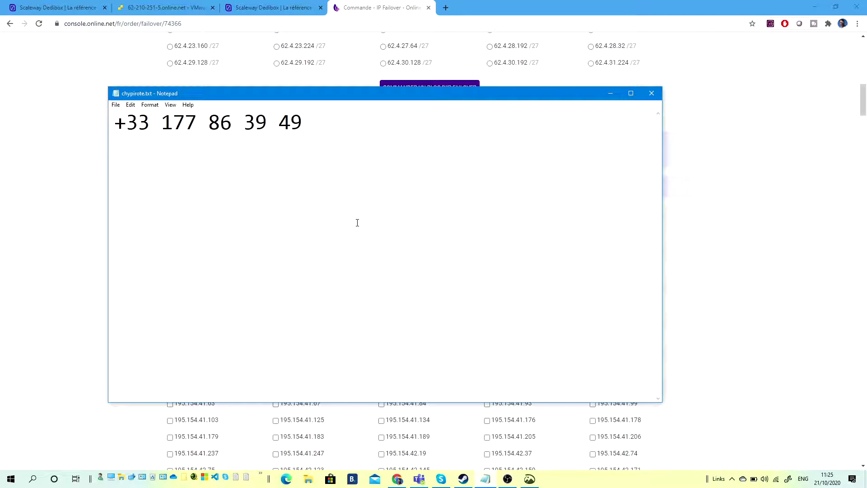
pyautogui.hotkey('ctrl', 'a')
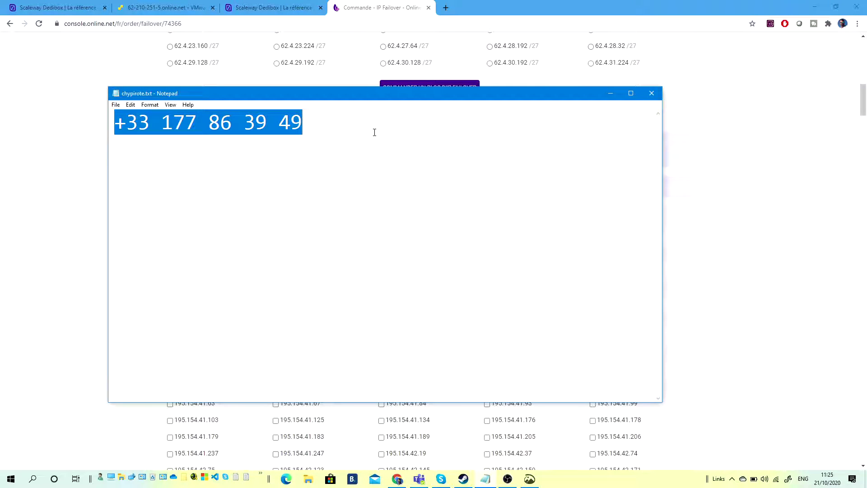
pyautogui.hotkey('ctrl', 'v')
pyautogui.click(610, 93)
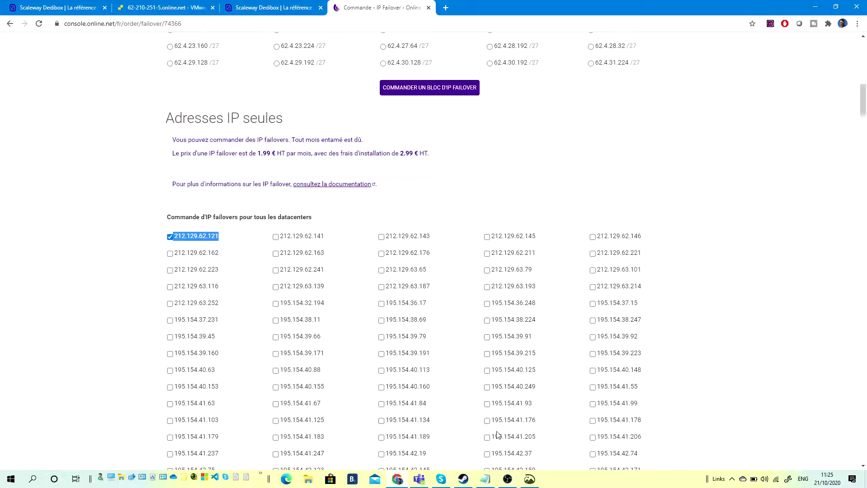
# Make the notes read 212.129.62.121, 'wan' and 'lan 192.168.1.254', keeping Notepad open.
pyautogui.click(486, 479)
pyautogui.hotkey('ctrl', 'a')
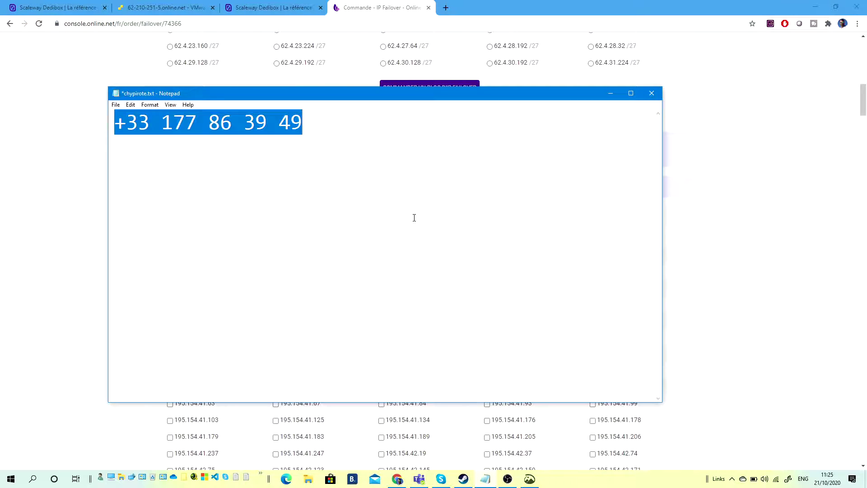
pyautogui.hotkey('ctrl', 'v')
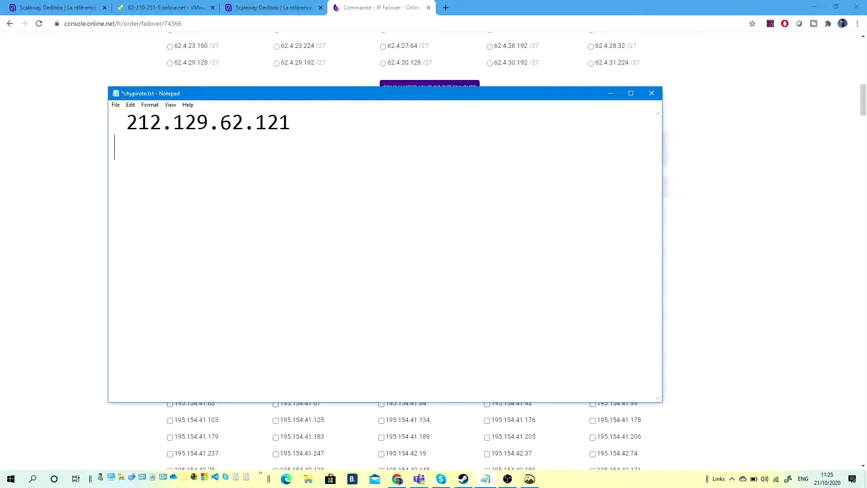
pyautogui.write('wan  lan 1')
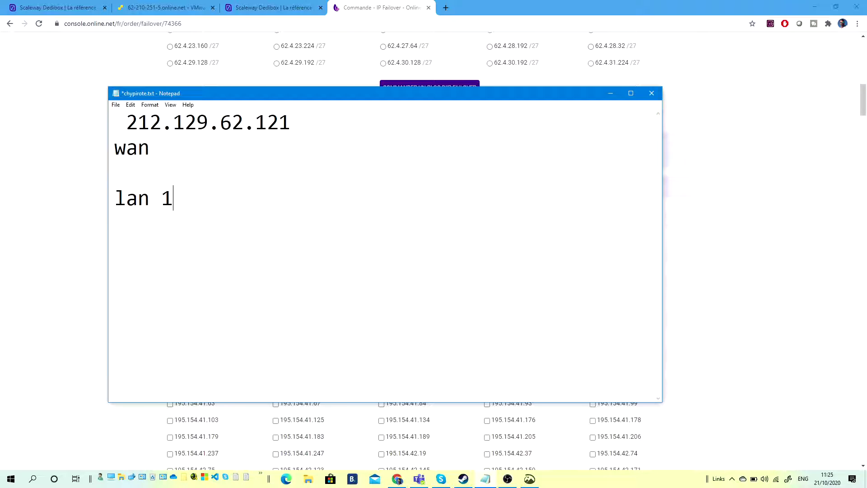
pyautogui.write('92.168')
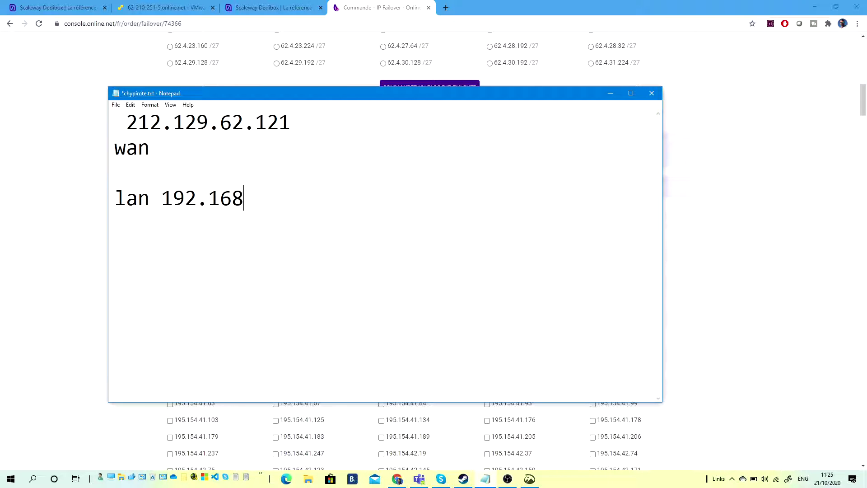
pyautogui.write('.1.254')
pyautogui.press('Return')
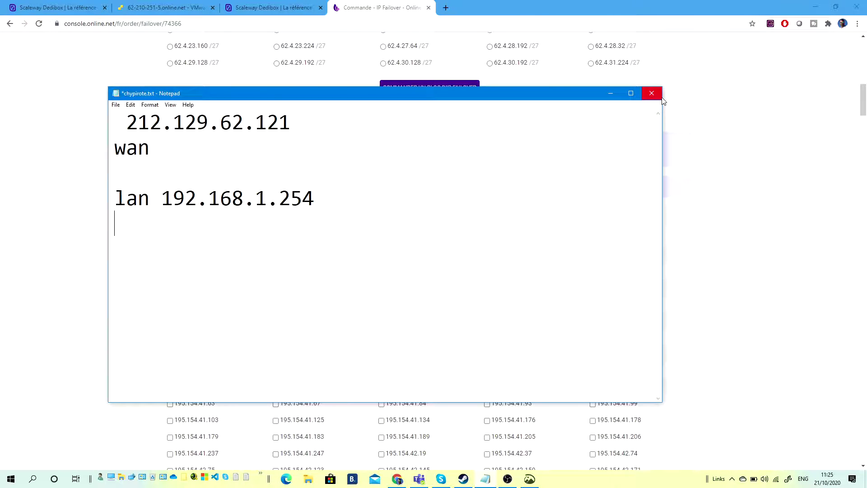
pyautogui.click(651, 94)
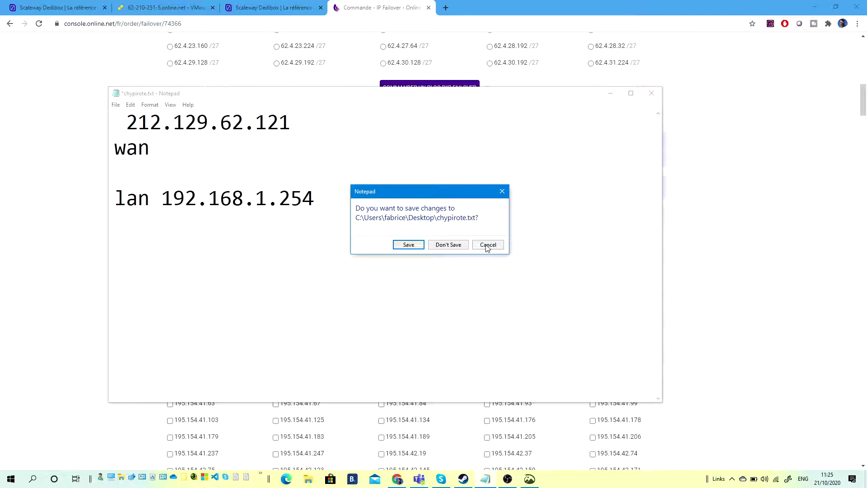
pyautogui.click(488, 244)
pyautogui.click(609, 95)
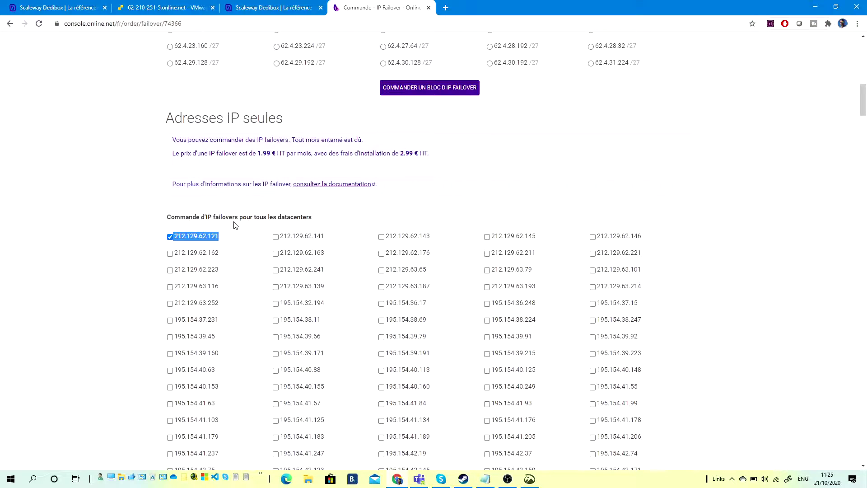
# Order failover IP 212.129.62.121 with COMMANDER D'IP FAILOVER and confirm the warning.
pyautogui.click(159, 239)
pyautogui.scroll(-12, 442, 185)
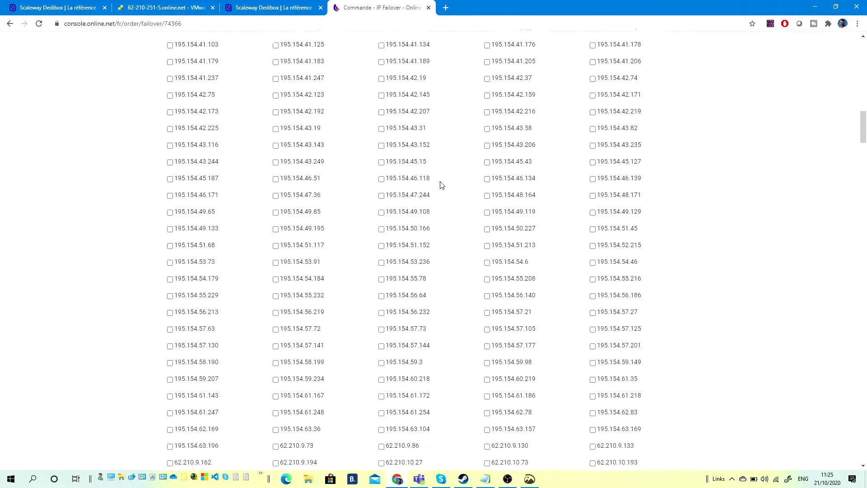
pyautogui.scroll(-15, 441, 185)
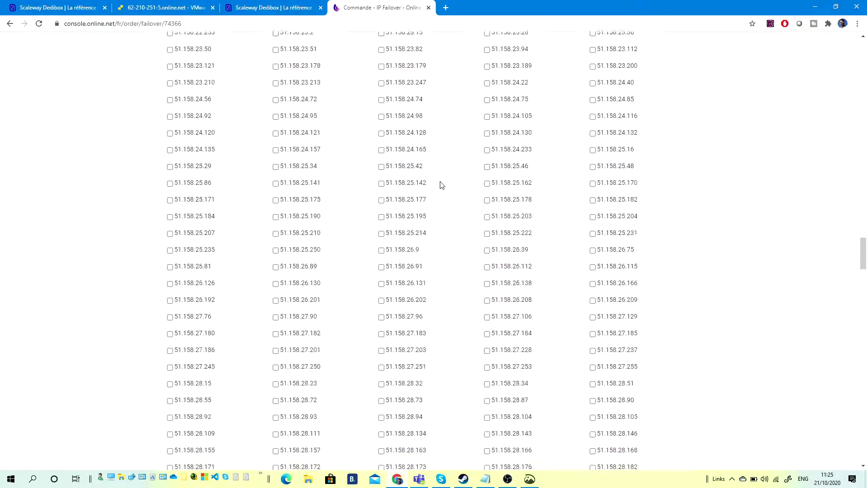
pyautogui.scroll(-15, 442, 186)
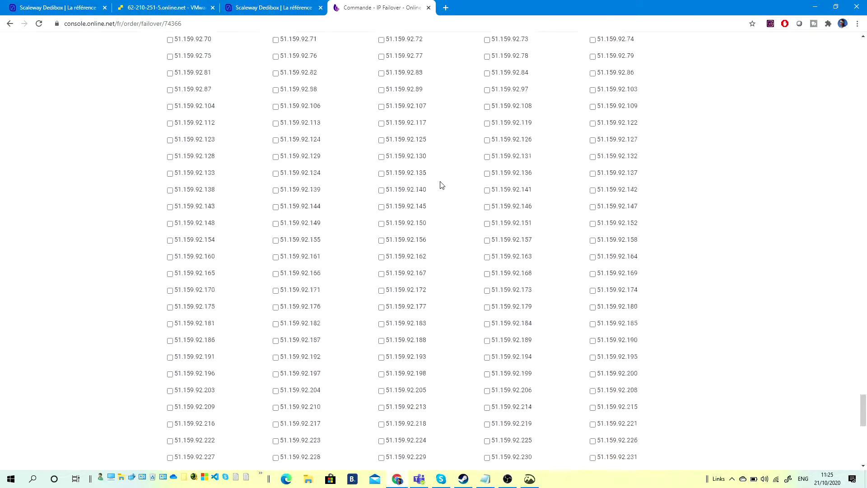
pyautogui.click(436, 299)
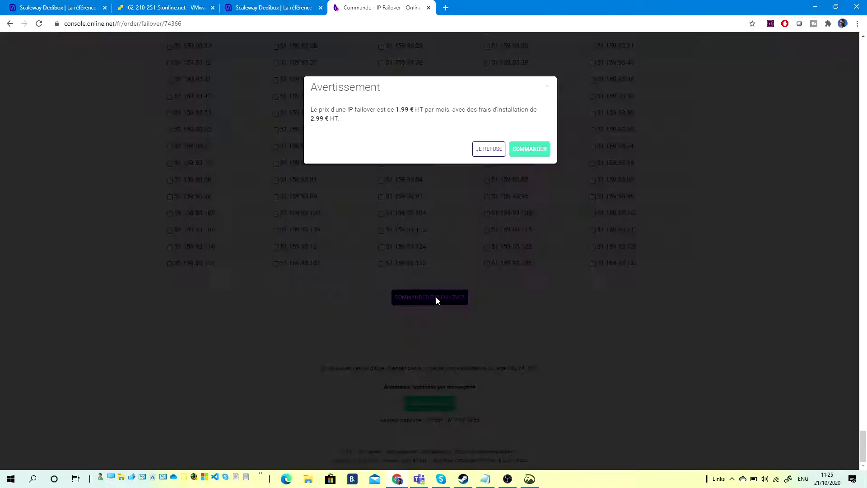
pyautogui.click(526, 149)
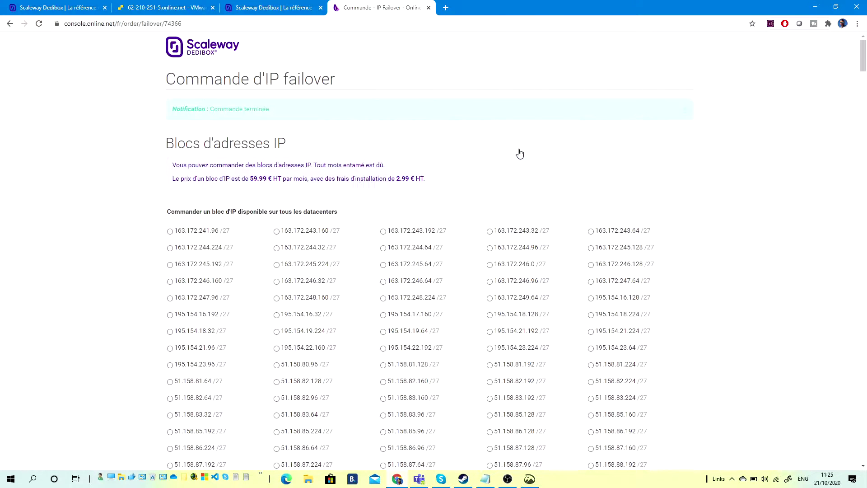
# Go back from the order page to the failover configuration page.
pyautogui.click(260, 8)
pyautogui.click(366, 8)
pyautogui.click(10, 25)
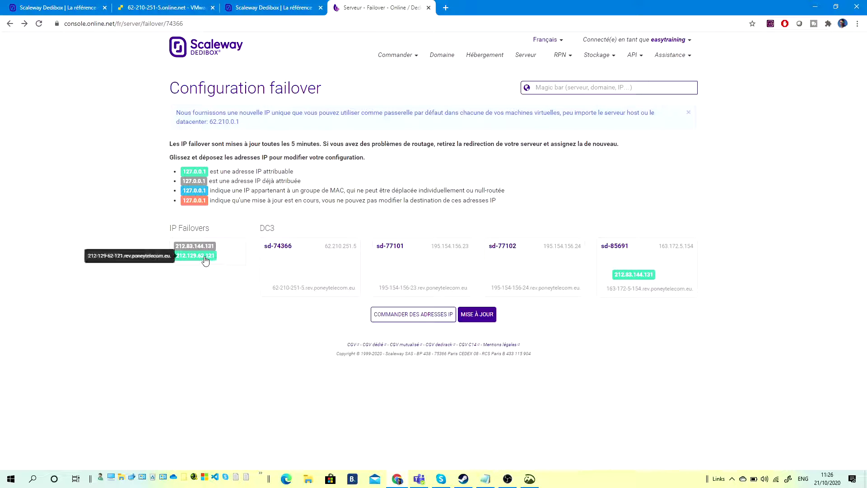
# Assign failover IP 212.129.62.121 to server sd-74366 and apply the update.
pyautogui.moveTo(217, 262); pyautogui.dragTo(312, 276)
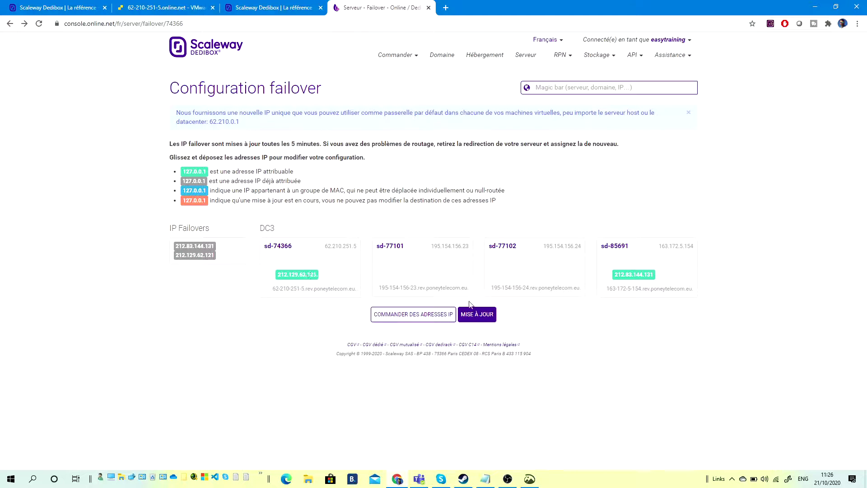
pyautogui.click(485, 315)
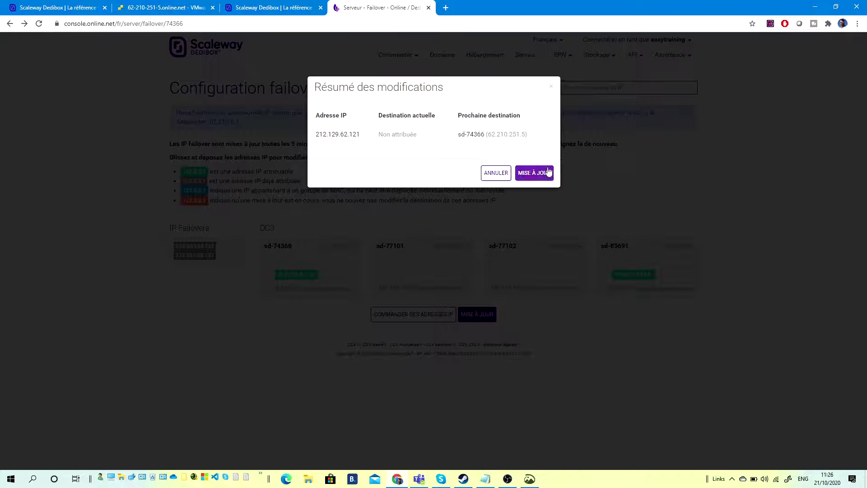
pyautogui.click(537, 175)
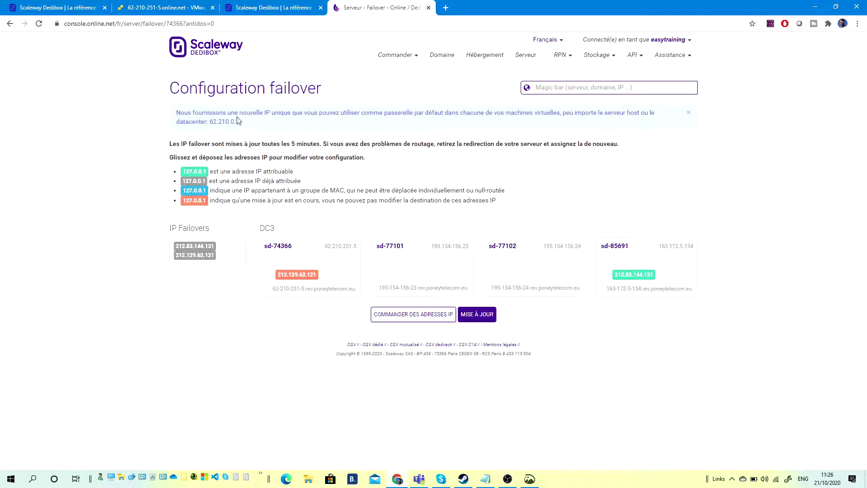
# Reload the failover page until the sd-74366 assignment shows, then return to ESXi.
pyautogui.click(229, 25)
pyautogui.press('Return')
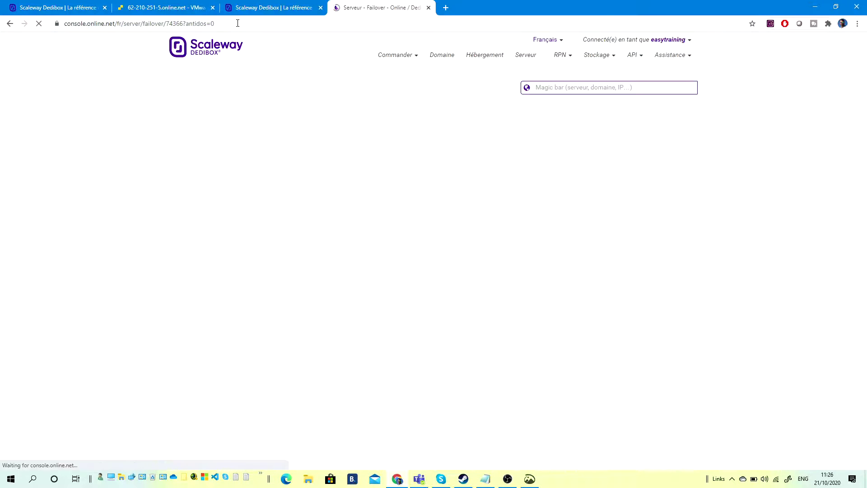
pyautogui.click(243, 22)
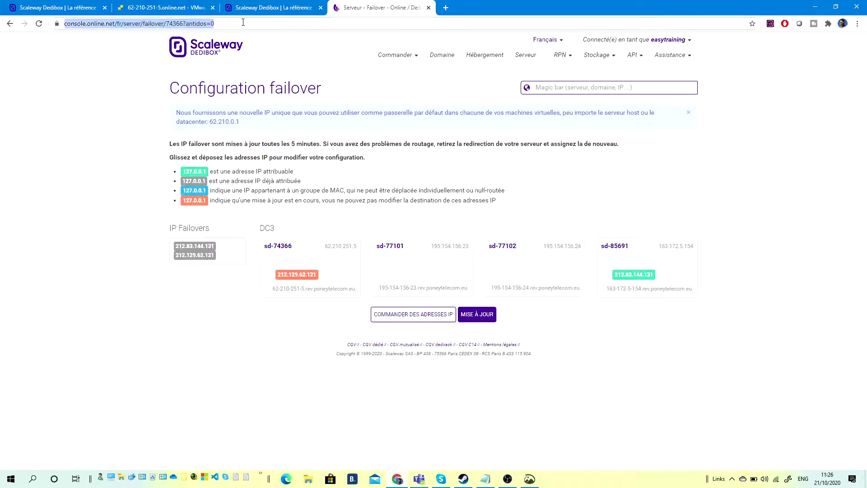
pyautogui.press('Return')
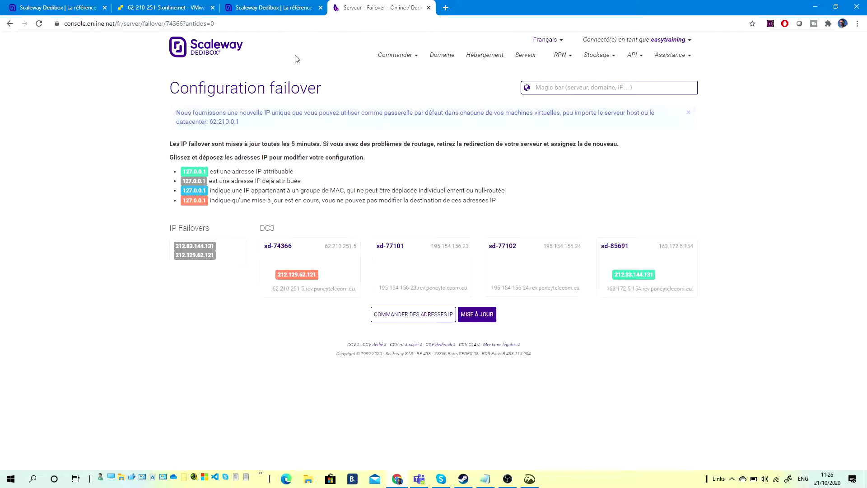
pyautogui.click(270, 19)
pyautogui.press('Return')
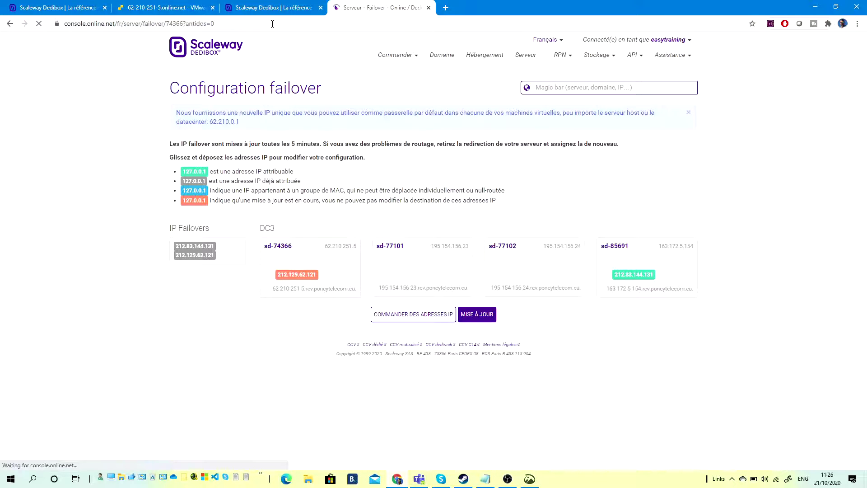
pyautogui.click(261, 26)
pyautogui.press('Return')
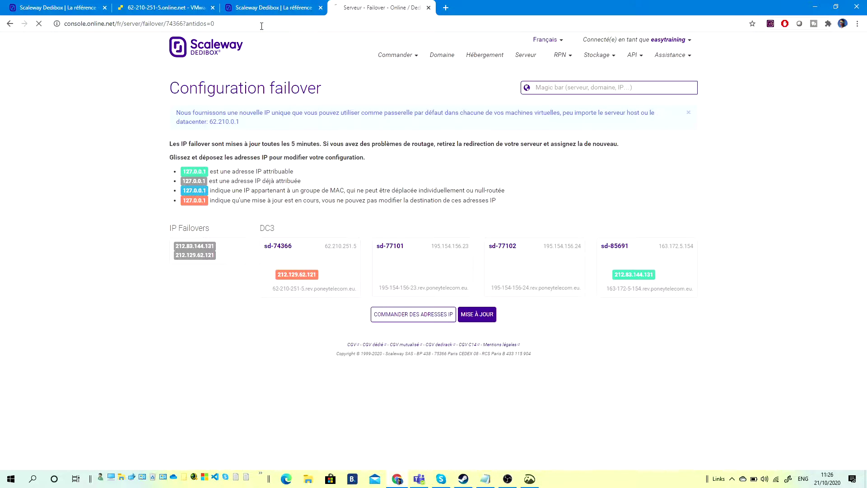
pyautogui.moveTo(296, 274); pyautogui.dragTo(298, 276)
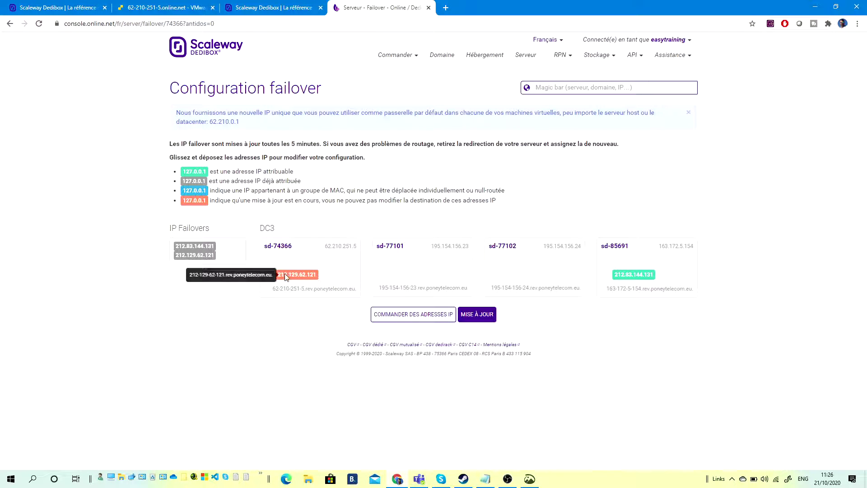
pyautogui.click(190, 14)
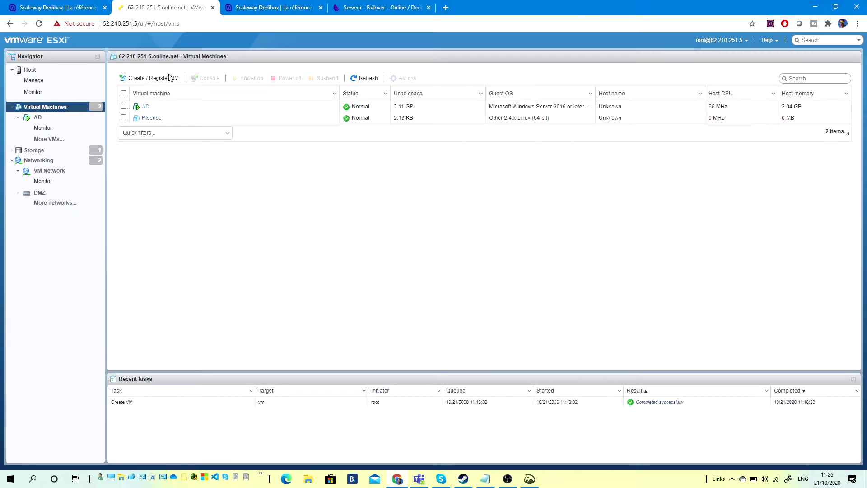
# Power off the Pfsense VM from its console's actions menu and confirm.
pyautogui.click(150, 118)
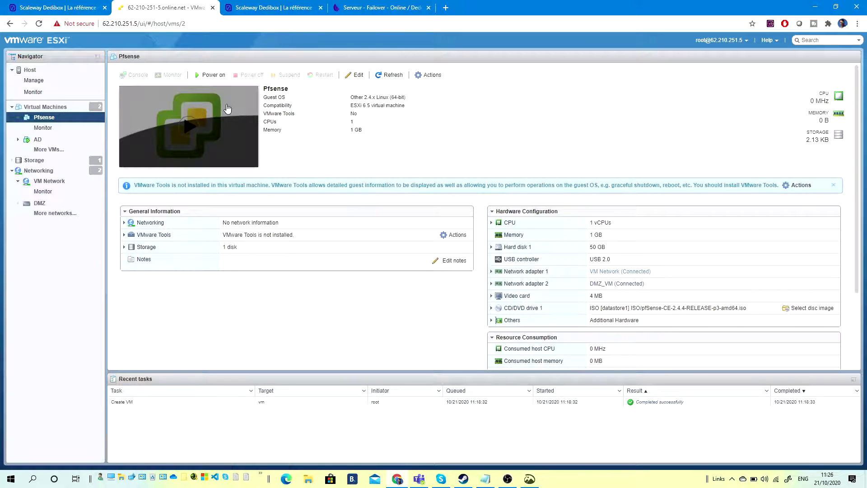
pyautogui.click(188, 126)
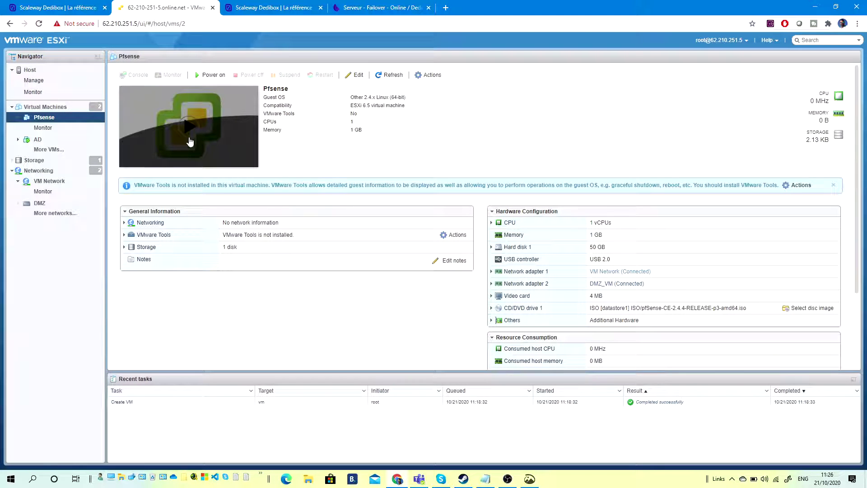
pyautogui.click(236, 131)
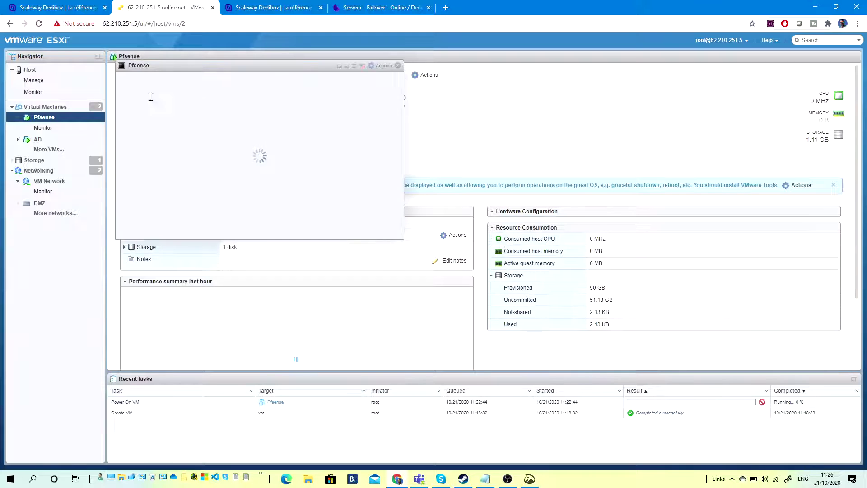
pyautogui.click(378, 67)
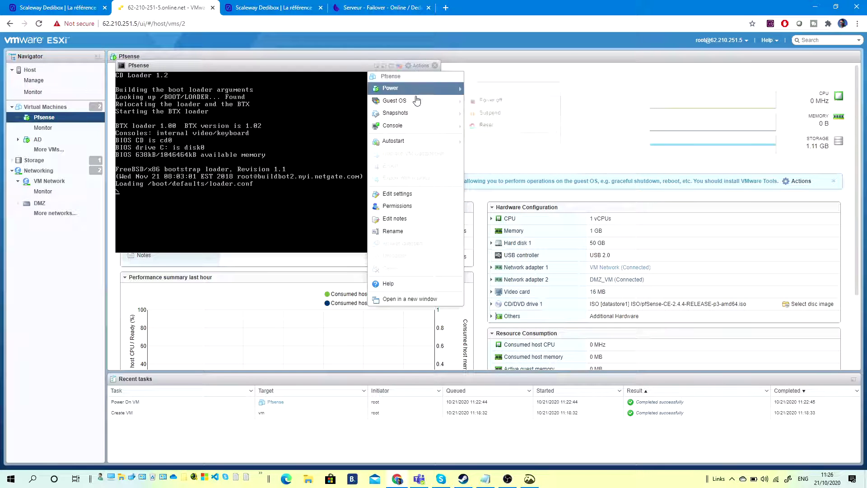
pyautogui.click(459, 101)
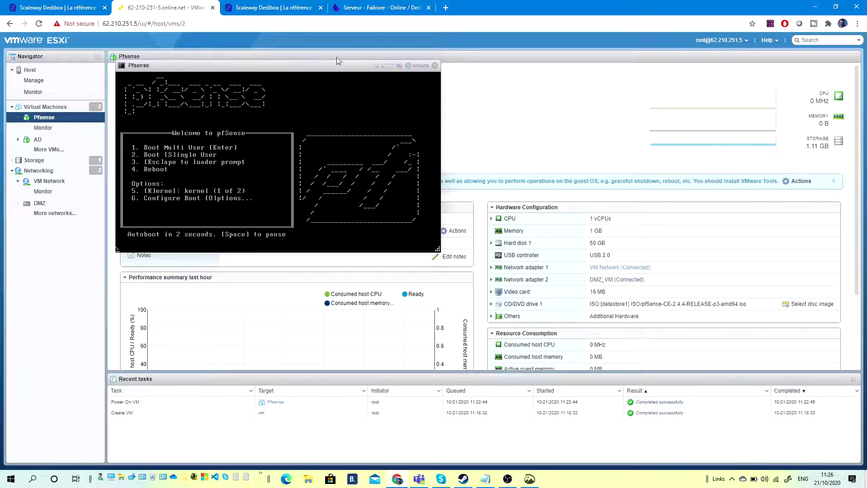
pyautogui.click(421, 67)
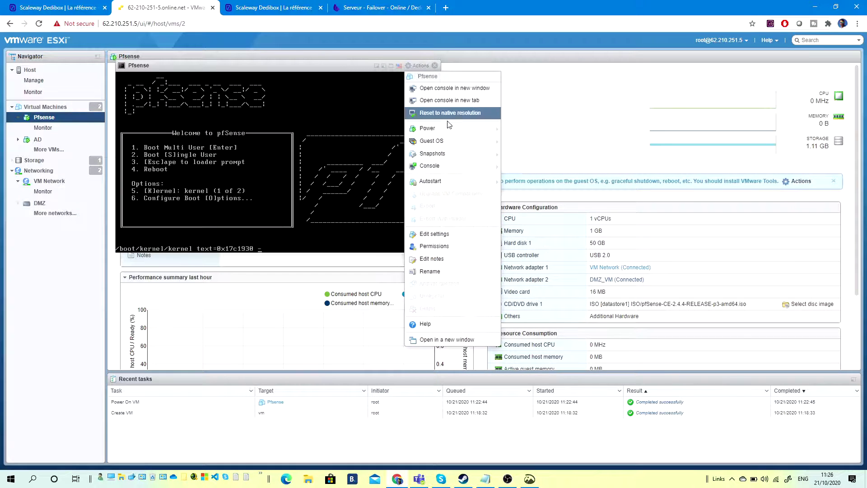
pyautogui.moveTo(452, 128)
pyautogui.click(524, 142)
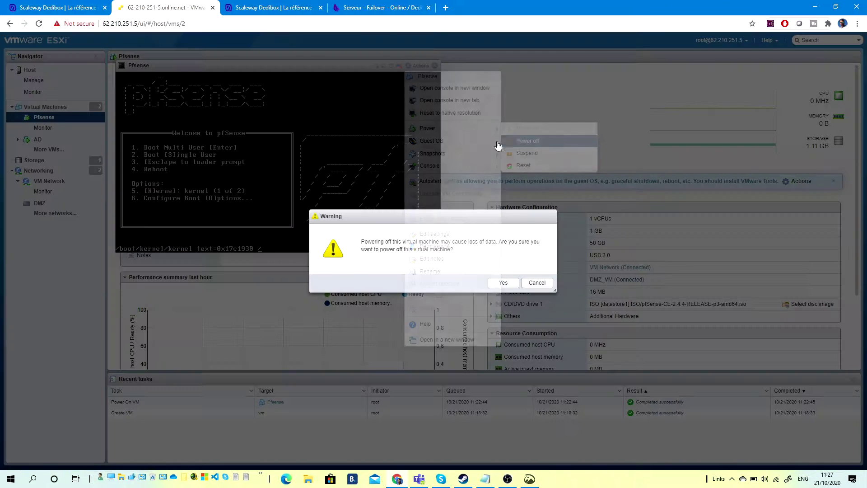
pyautogui.click(504, 284)
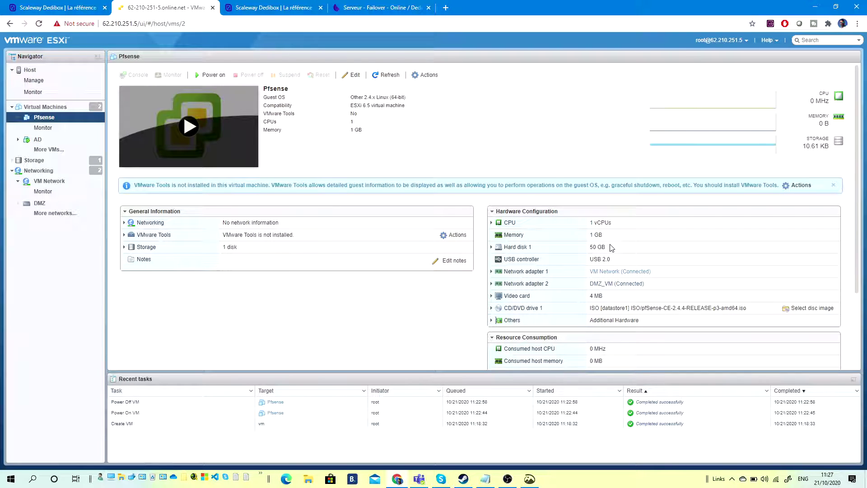
# In Pfsense's settings, keep Network Adapter 1 on VM Network and set its MAC to Manual.
pyautogui.click(362, 75)
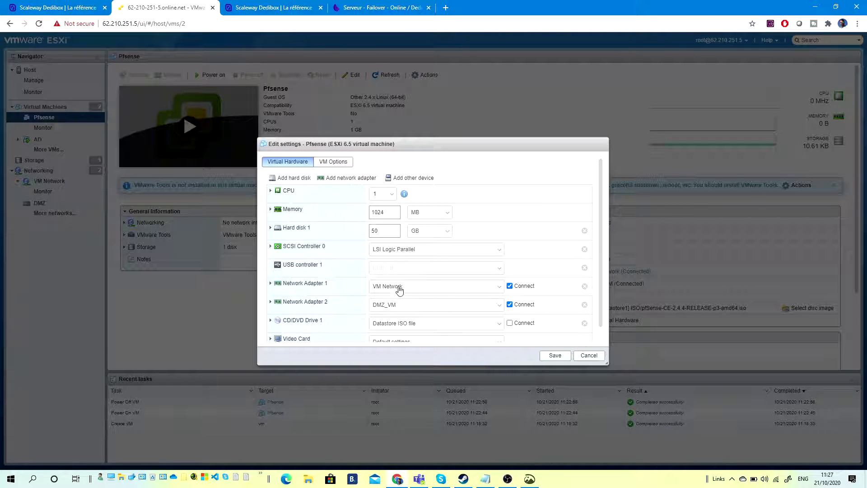
pyautogui.click(493, 289)
pyautogui.click(494, 294)
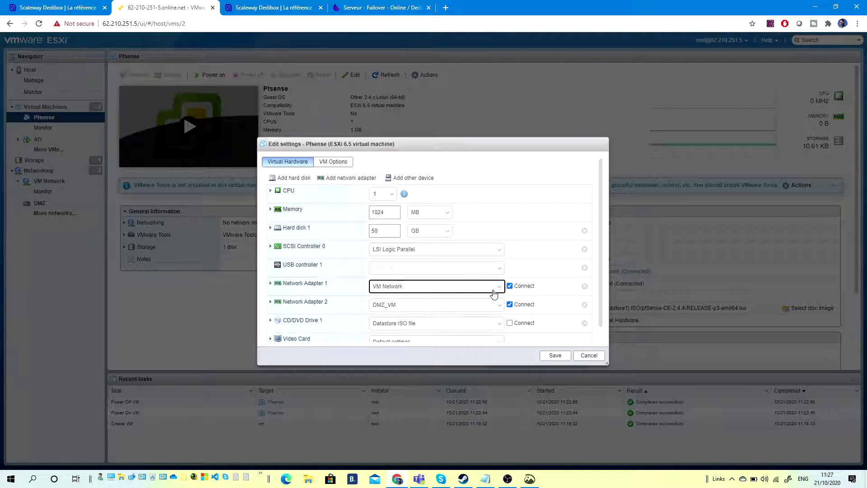
pyautogui.click(271, 284)
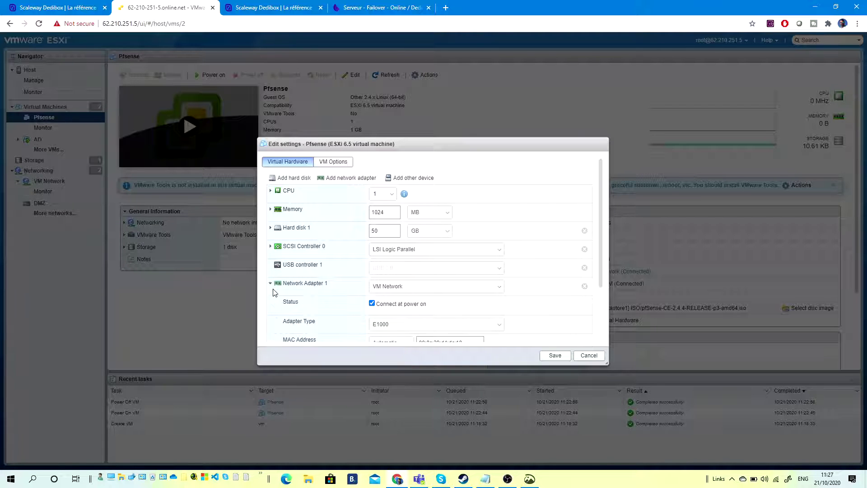
pyautogui.scroll(-1, 404, 319)
pyautogui.click(405, 316)
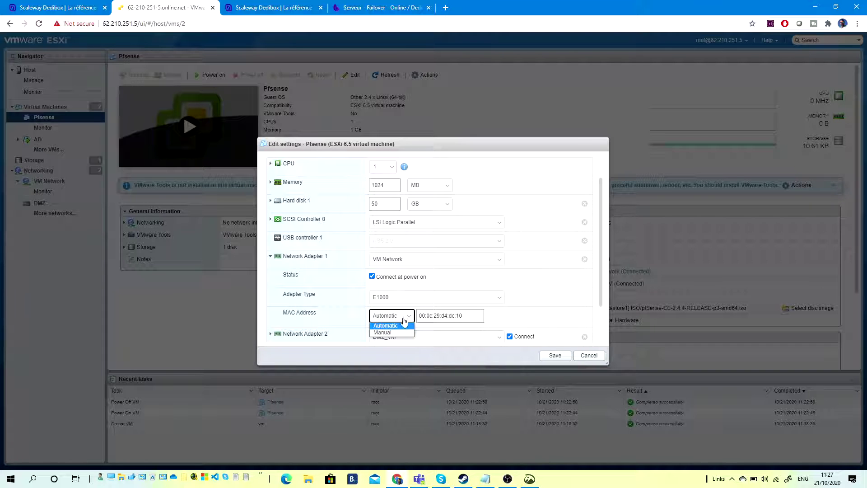
pyautogui.click(392, 335)
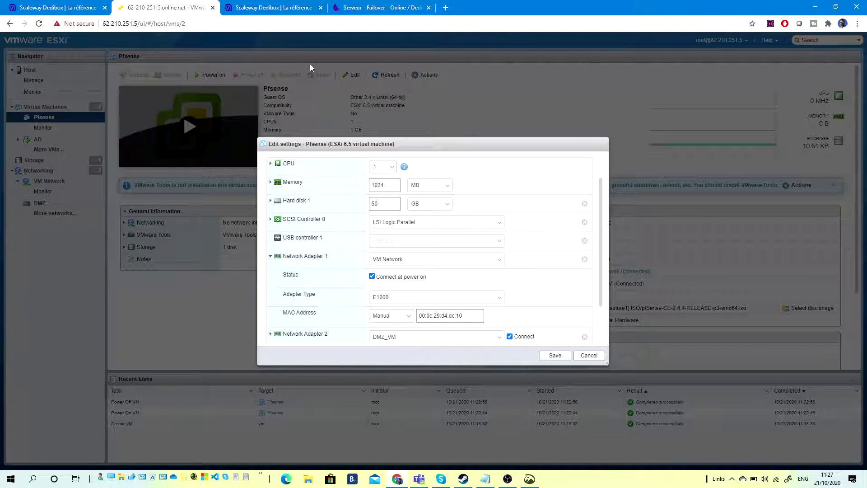
# Reload the failover page, open server sd-74366, and start adding a MAC for 212.129.62.121.
pyautogui.click(363, 8)
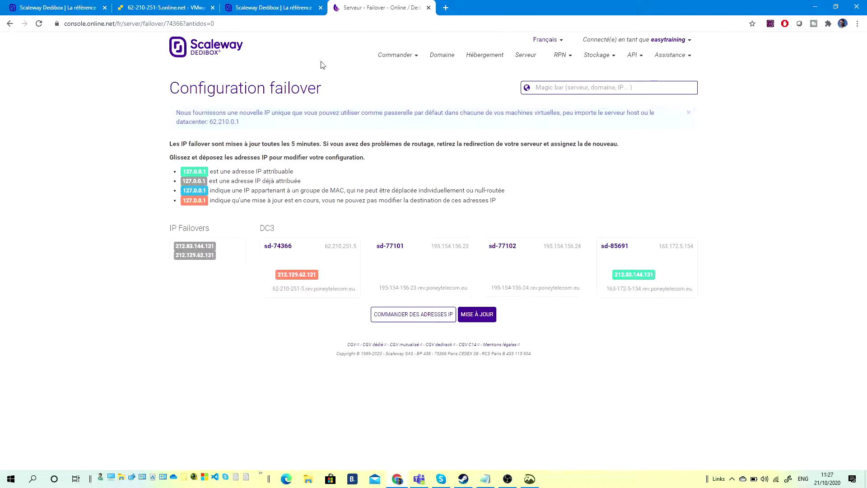
pyautogui.press('F5')
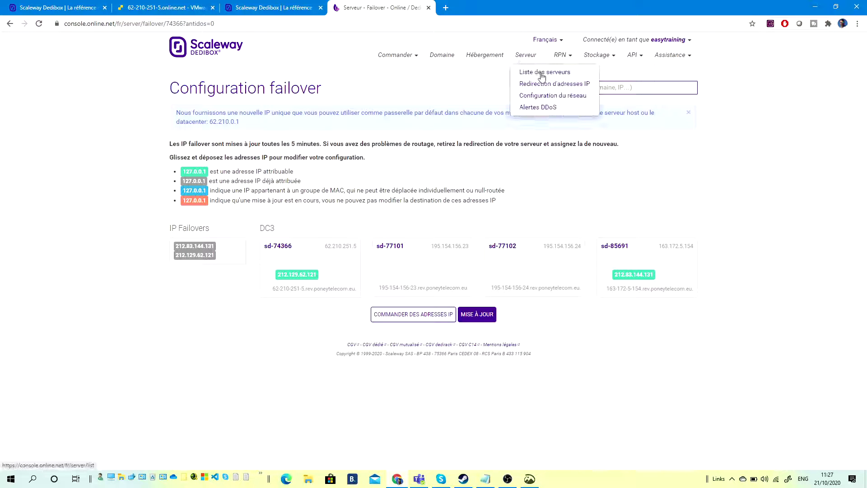
pyautogui.click(535, 71)
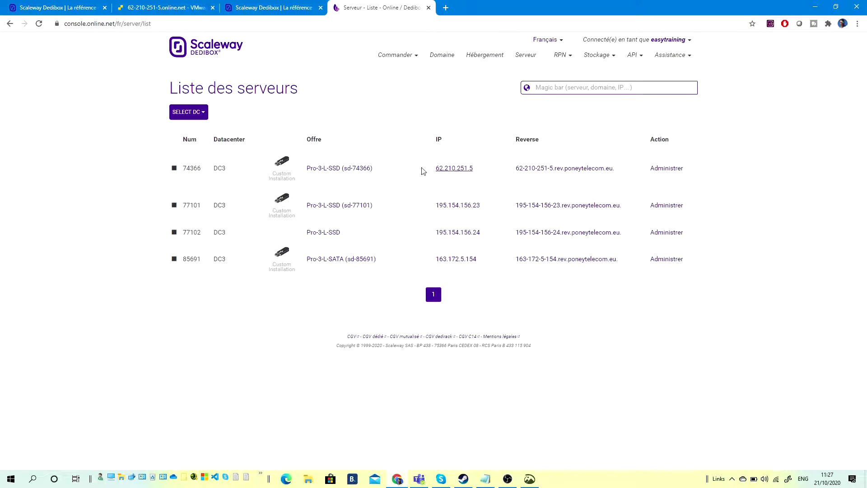
pyautogui.click(580, 173)
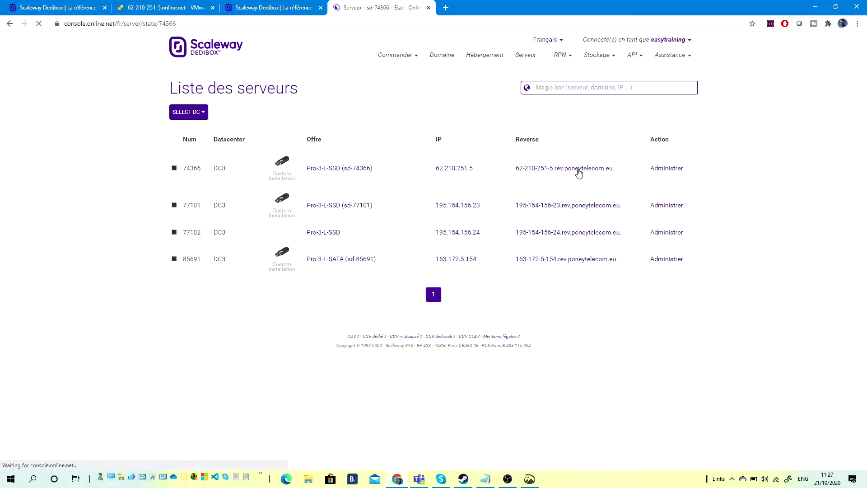
pyautogui.scroll(-5, 415, 265)
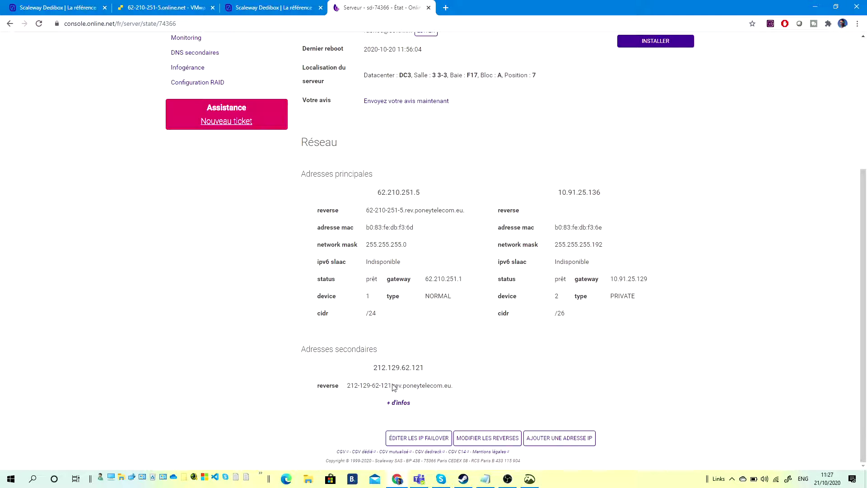
pyautogui.click(404, 408)
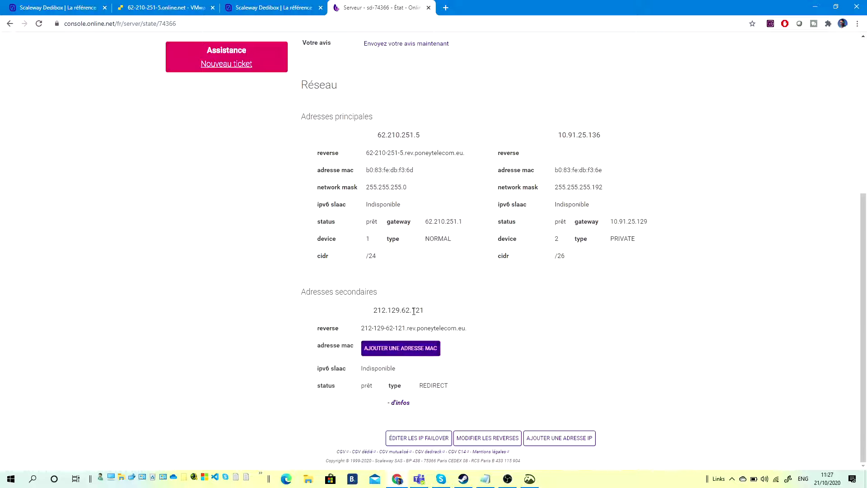
pyautogui.click(410, 352)
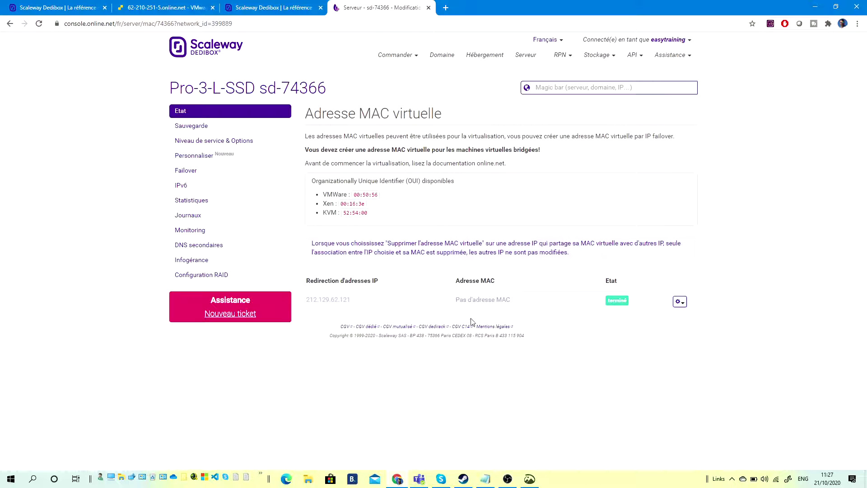
# Create a VMware virtual MAC for failover IP 212.129.62.121 and reload to check it.
pyautogui.click(679, 302)
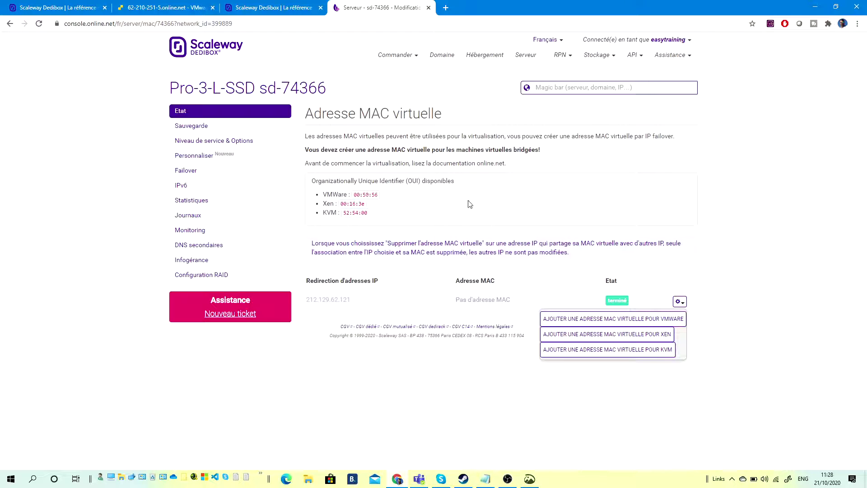
pyautogui.click(656, 320)
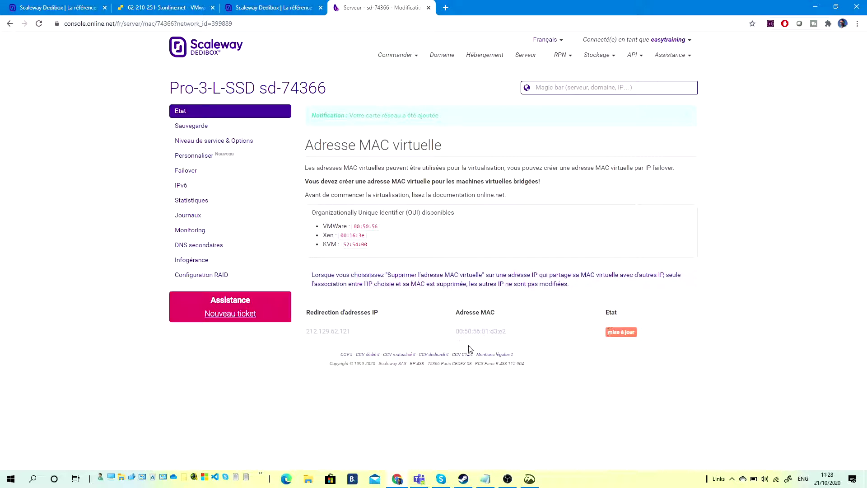
pyautogui.click(267, 27)
pyautogui.press('Return')
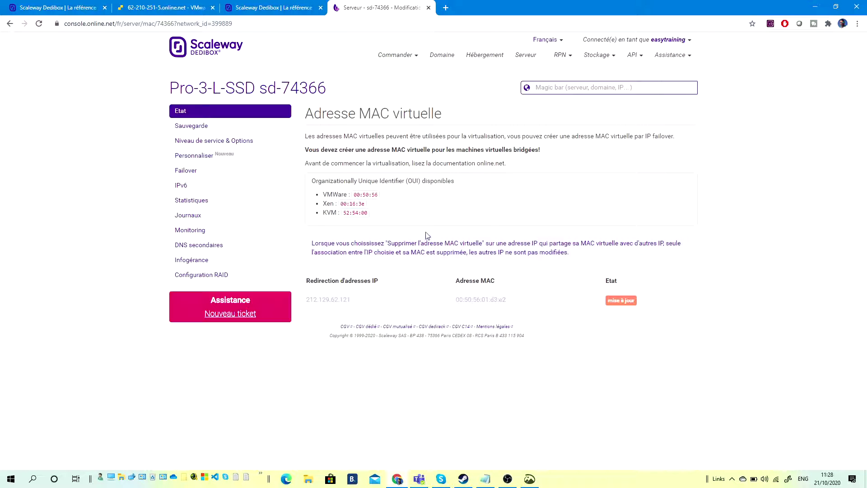
pyautogui.click(271, 23)
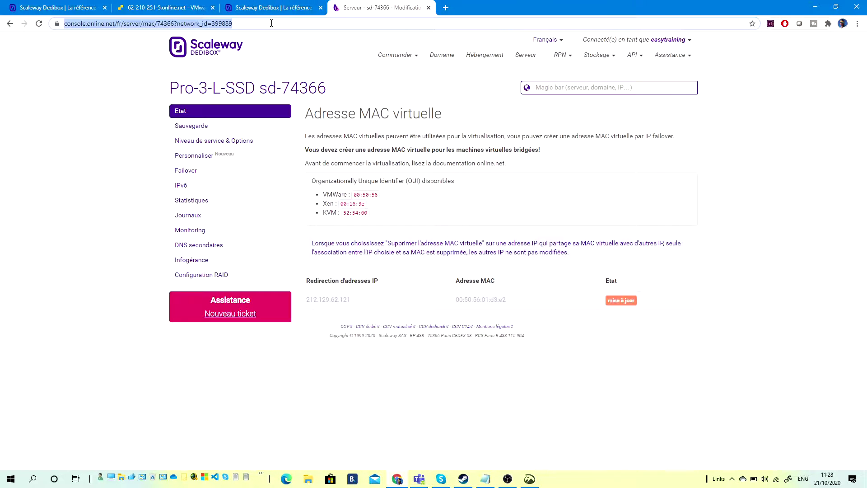
pyautogui.press('Return')
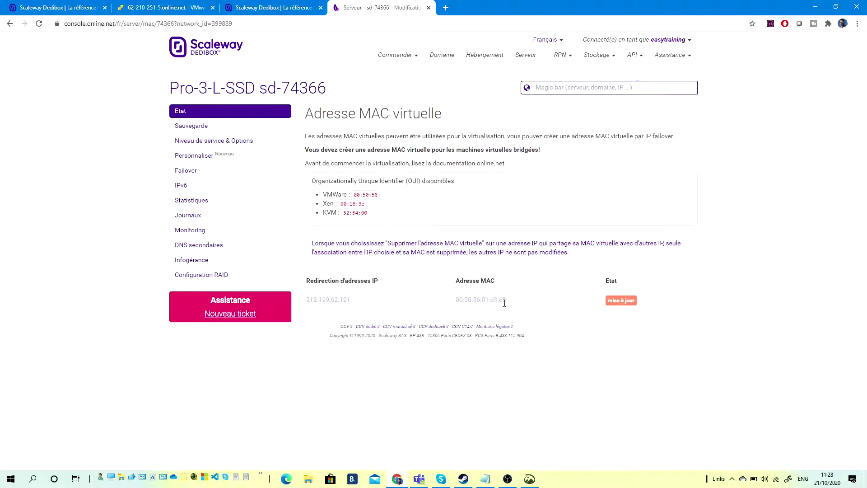
# Reload until the MAC 00:50:56:01:d3:e2 is ready and select it for copying.
pyautogui.moveTo(506, 302); pyautogui.dragTo(454, 300)
pyautogui.click(295, 26)
pyautogui.press('Return')
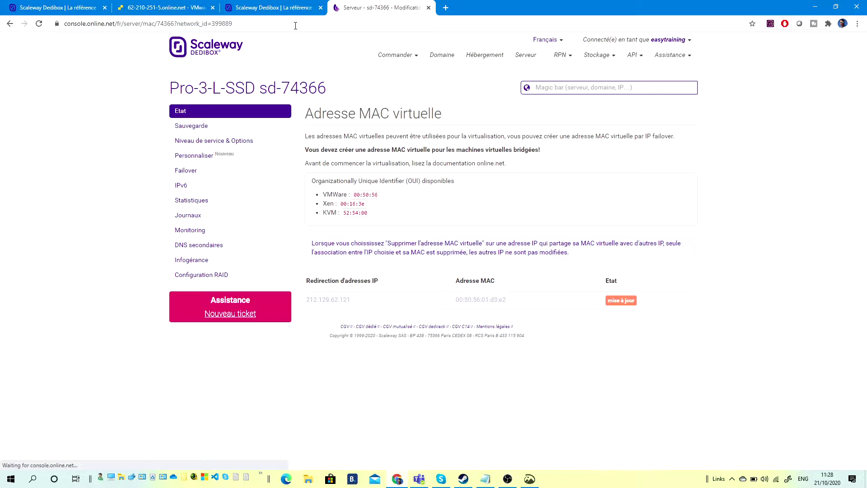
pyautogui.click(287, 26)
pyautogui.press('Return')
pyautogui.click(288, 25)
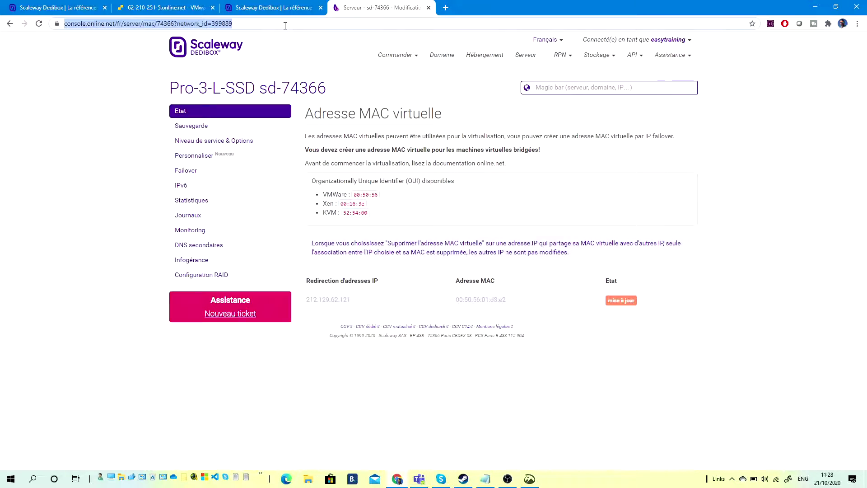
pyautogui.press('Return')
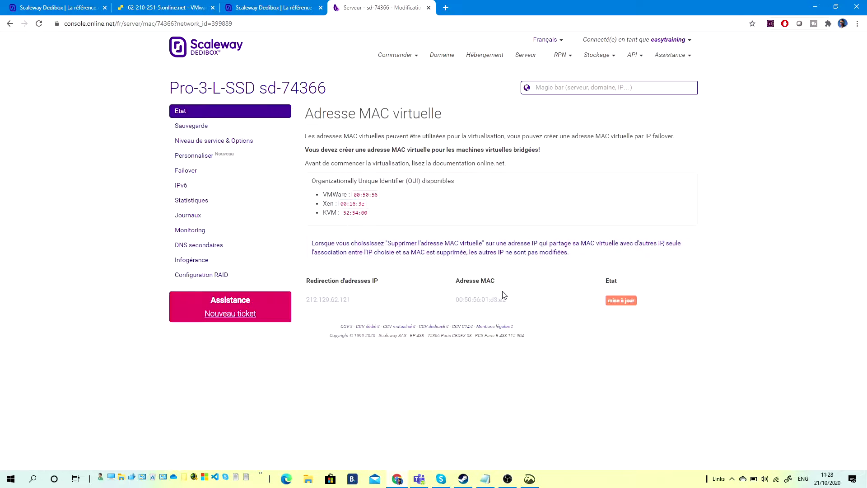
pyautogui.moveTo(508, 302); pyautogui.dragTo(458, 302)
pyautogui.hotkey('ctrl', 'c')
# Replace Network Adapter 1's MAC 00:0c:29:d4:dc:10 with 00:50:56:01:d3:e2 and save Pfsense's settings.
pyautogui.click(162, 8)
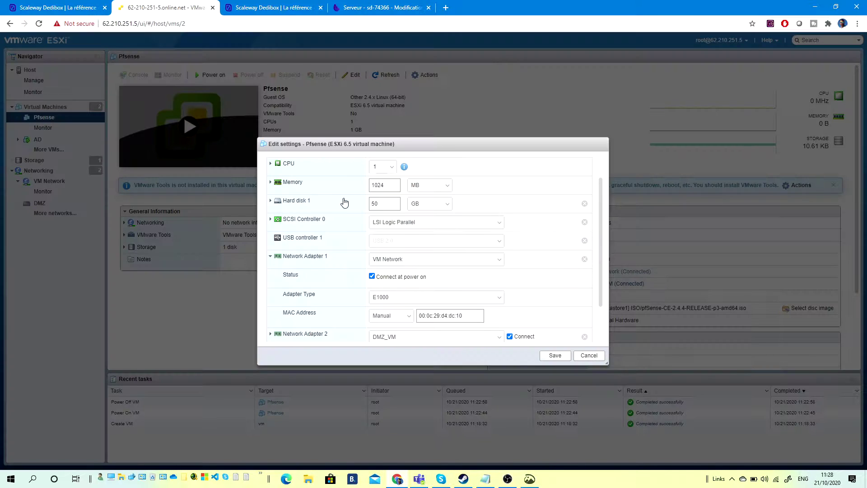
pyautogui.moveTo(472, 315); pyautogui.dragTo(417, 316)
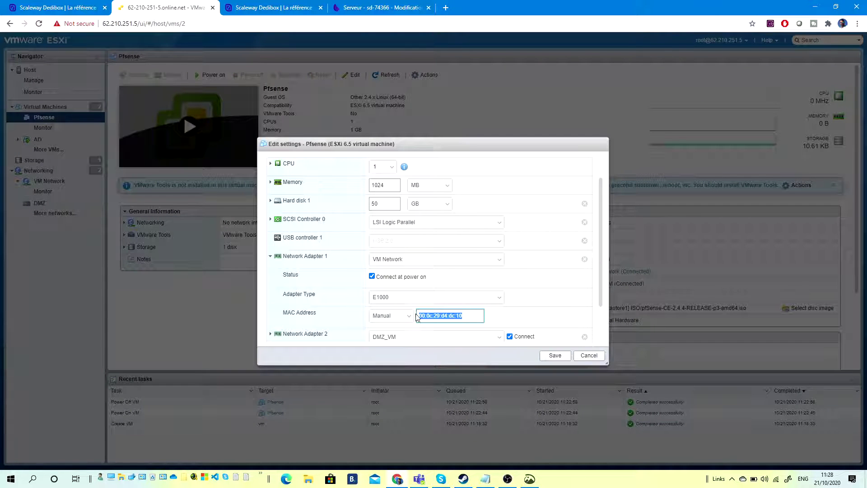
pyautogui.hotkey('ctrl', 'v')
pyautogui.scroll(-2, 602, 267)
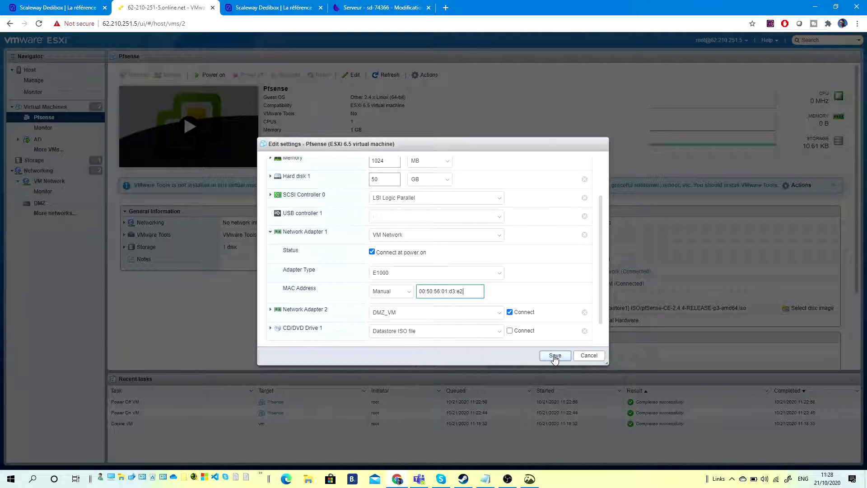
pyautogui.click(555, 356)
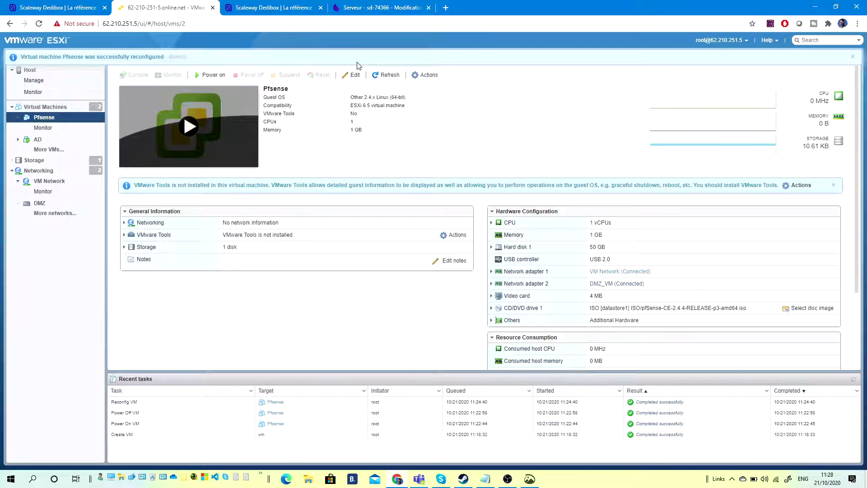
# Untick Connect on Pfsense's Network Adapter 1 and save the settings.
pyautogui.click(355, 76)
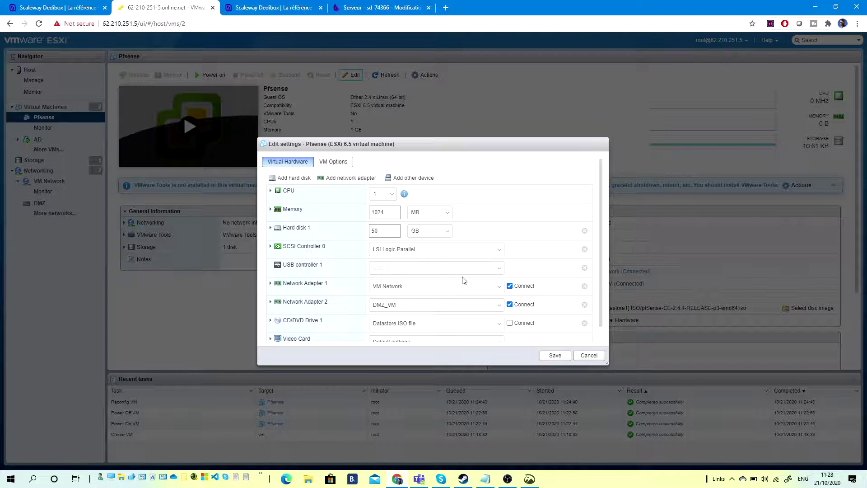
pyautogui.click(510, 286)
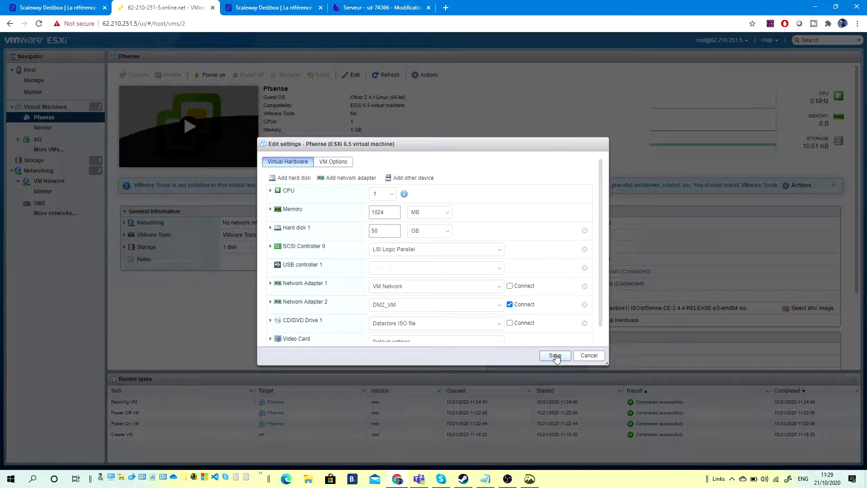
pyautogui.click(555, 355)
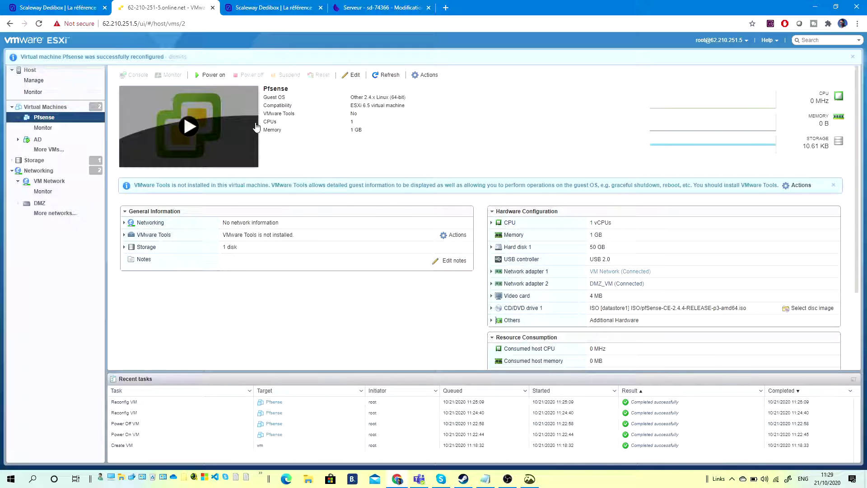
# Save Pfsense's settings again and power the VM on so pfSense boots in its console.
pyautogui.click(347, 77)
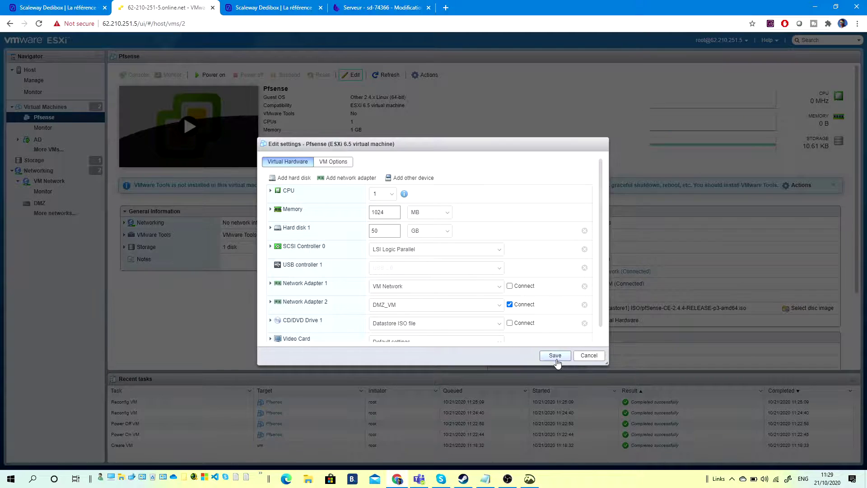
pyautogui.click(555, 355)
pyautogui.click(193, 129)
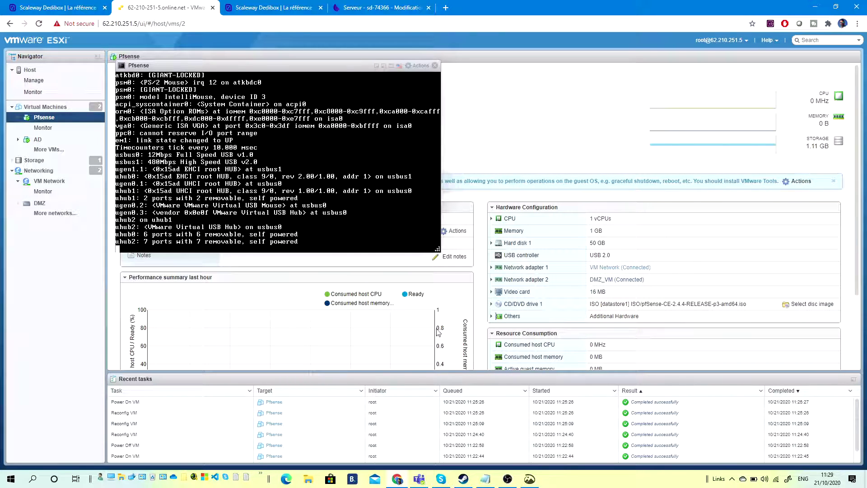
pyautogui.click(508, 479)
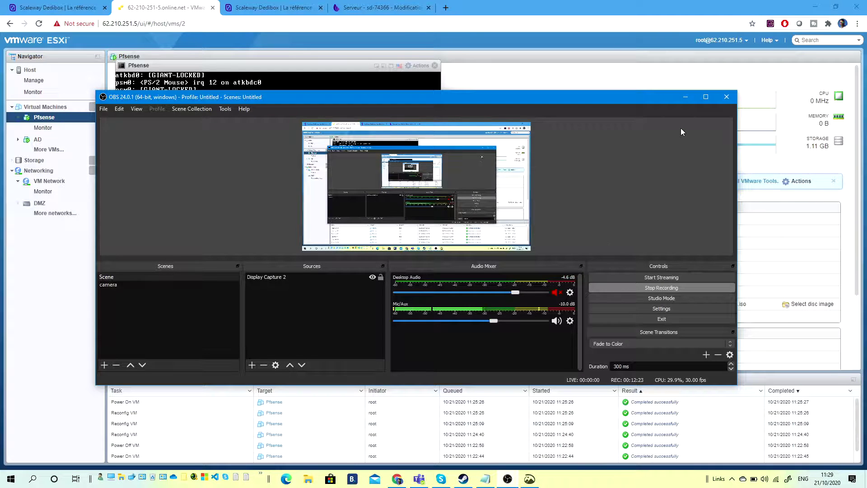
# Accept the pfSense copyright notice and choose Install.
pyautogui.click(686, 97)
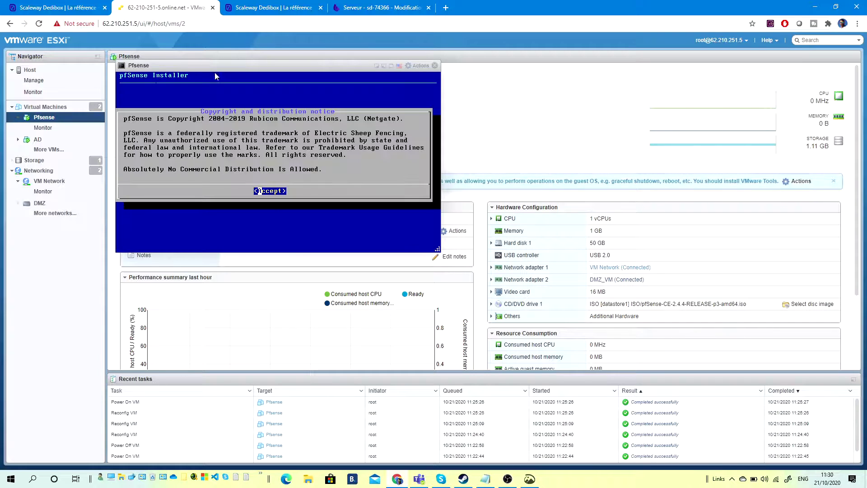
pyautogui.press('Return')
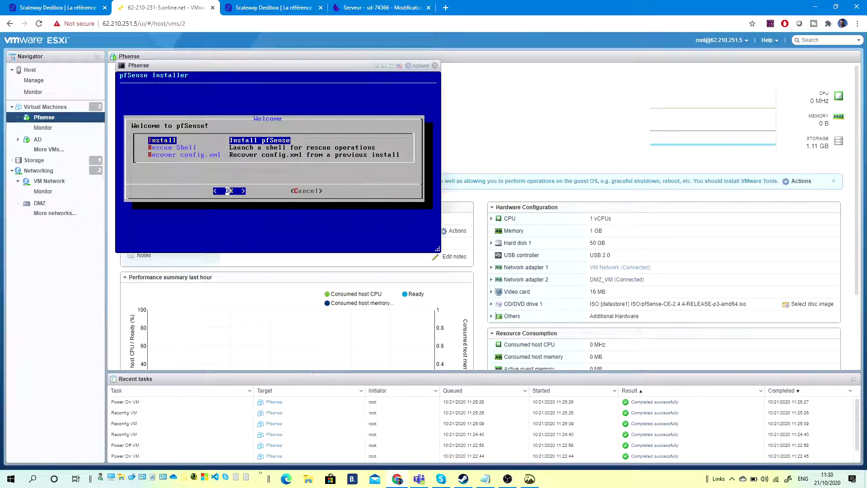
pyautogui.press('Return')
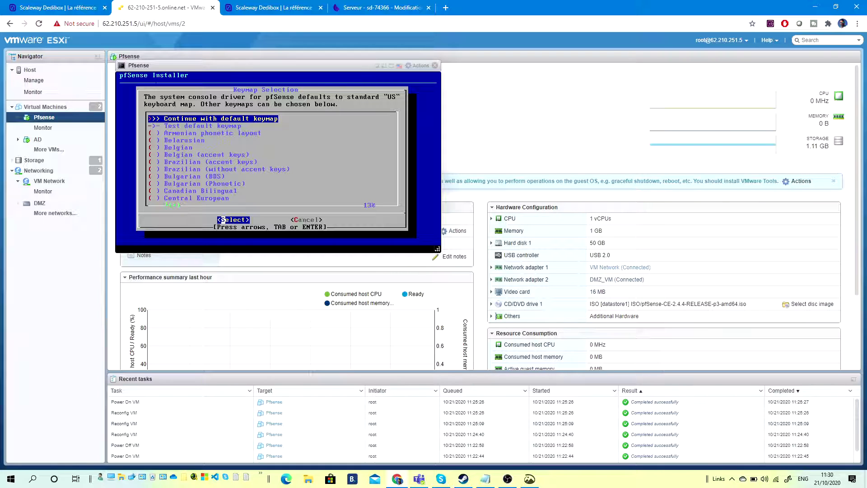
# Test the default keymap with 'Welcome', continue with it, and accept Auto (UFS) partitioning.
pyautogui.press('Down')
pyautogui.press('Return')
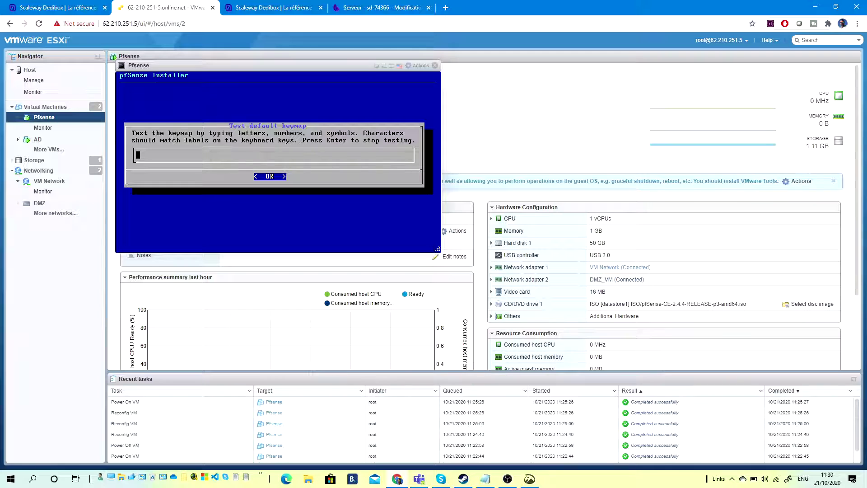
pyautogui.write('Welcome')
pyautogui.press('BackSpace')
pyautogui.press('BackSpace')
pyautogui.press('BackSpace')
pyautogui.press('BackSpace')
pyautogui.press('BackSpace')
pyautogui.press('BackSpace')
pyautogui.press('BackSpace')
pyautogui.press('Return')
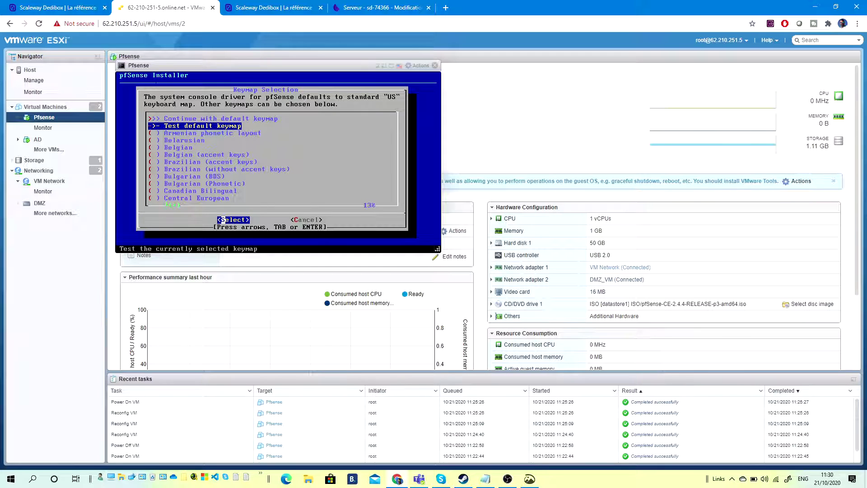
pyautogui.press('Up')
pyautogui.press('Return')
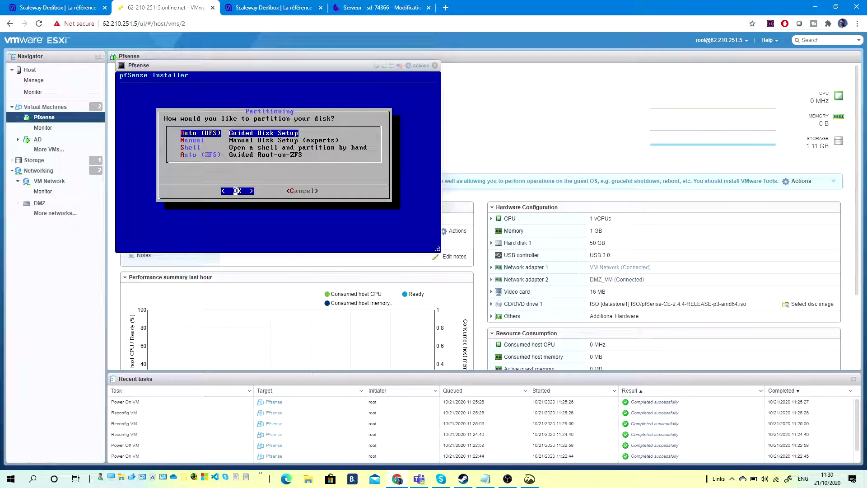
pyautogui.press('Return')
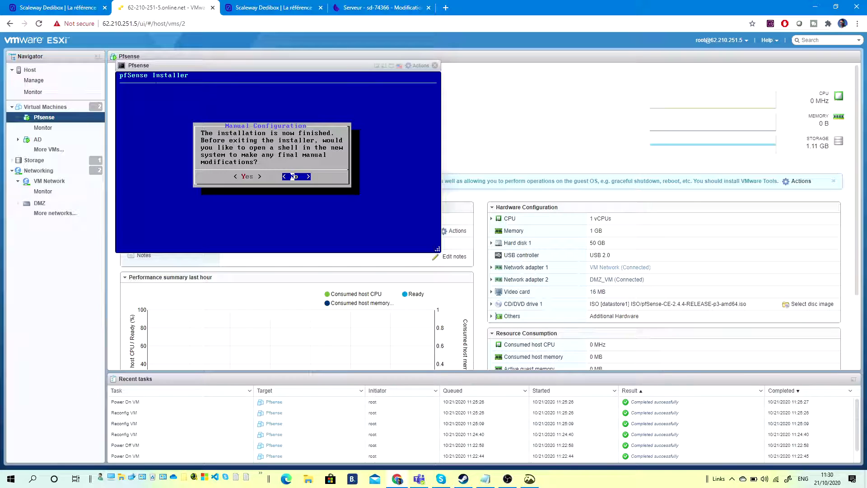
# Decline the manual configuration shell and reboot into the installed pfSense system.
pyautogui.press('Return')
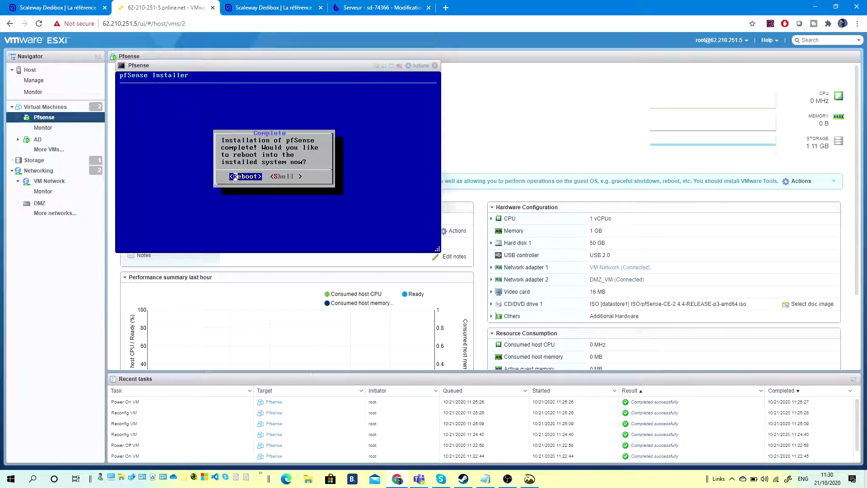
pyautogui.press('Return')
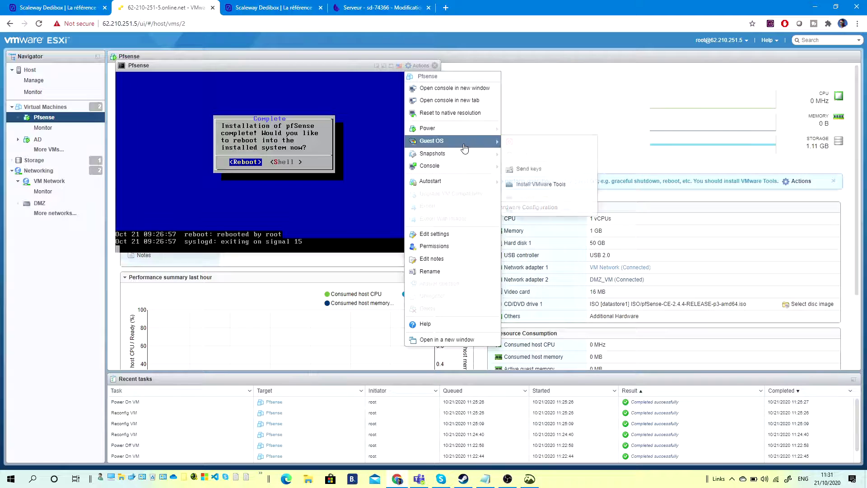
# Toggle CD/DVD Drive 1's Connect off and on in Edit settings, then cancel without saving.
pyautogui.click(455, 232)
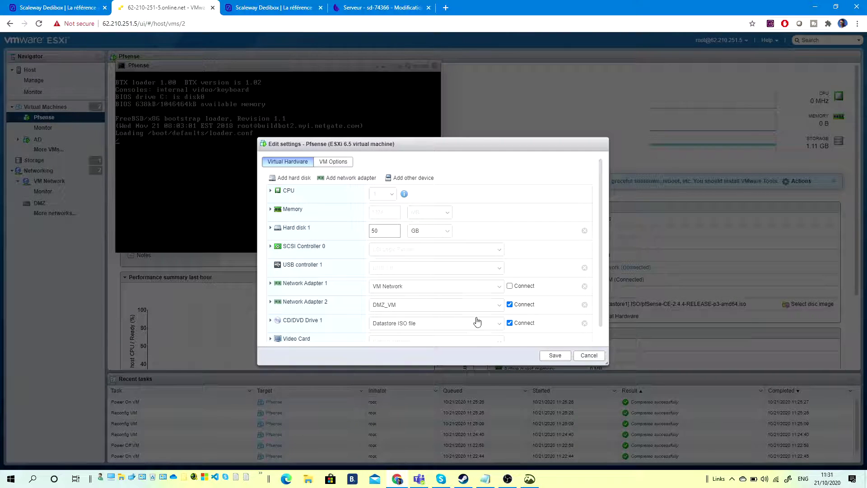
pyautogui.click(510, 323)
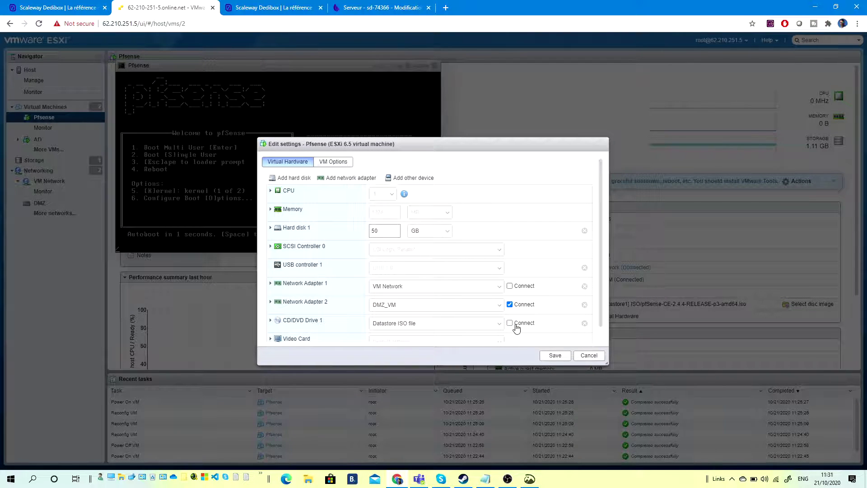
pyautogui.click(510, 323)
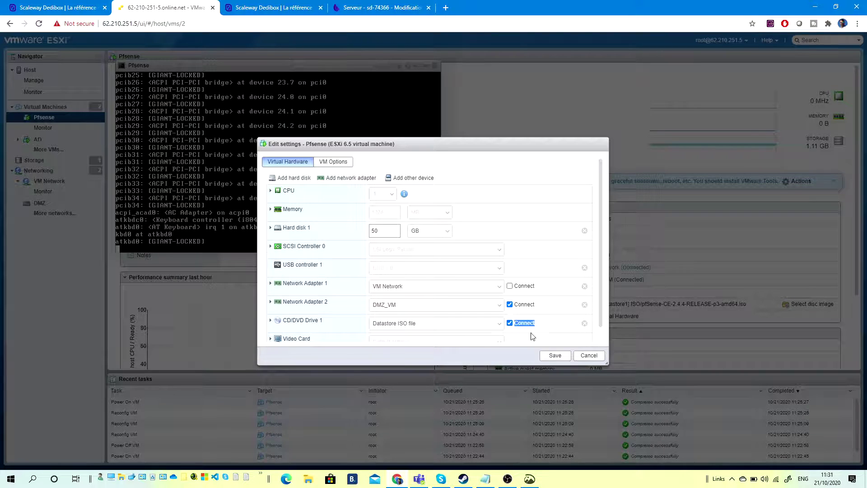
pyautogui.moveTo(510, 323); pyautogui.dragTo(383, 244)
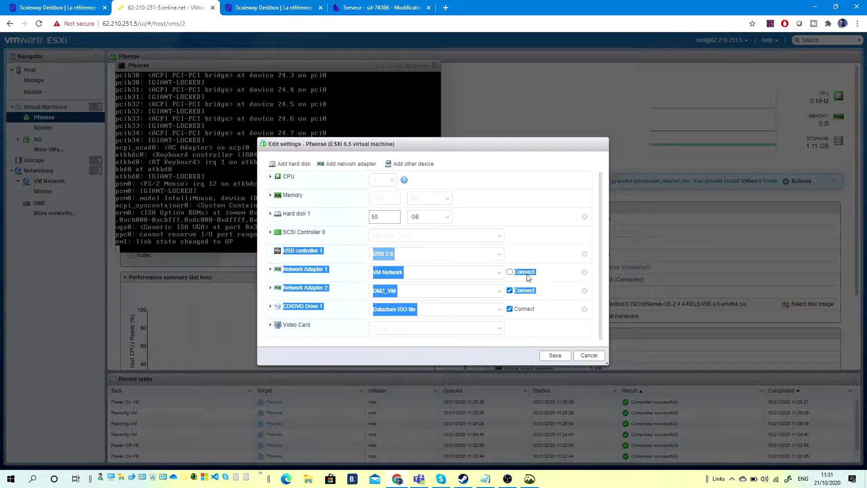
pyautogui.click(589, 355)
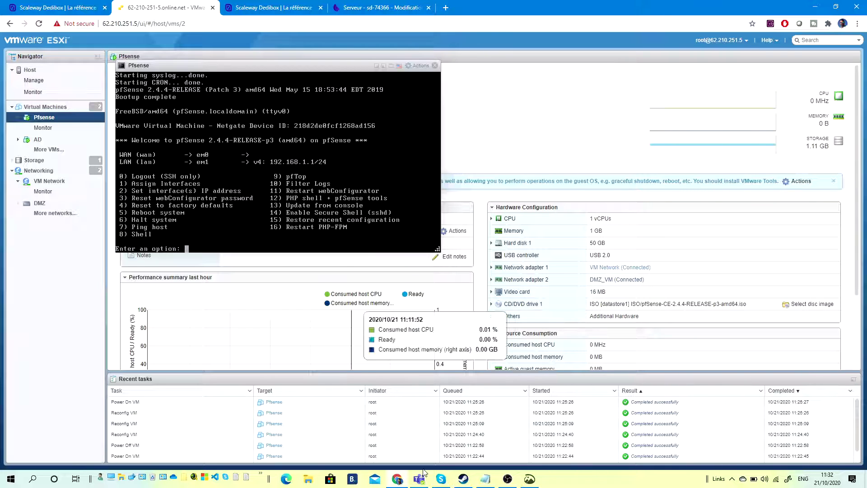
# Correct the LAN address in chypirote.txt to 192.168.1.1 and minimize Notepad.
pyautogui.click(486, 479)
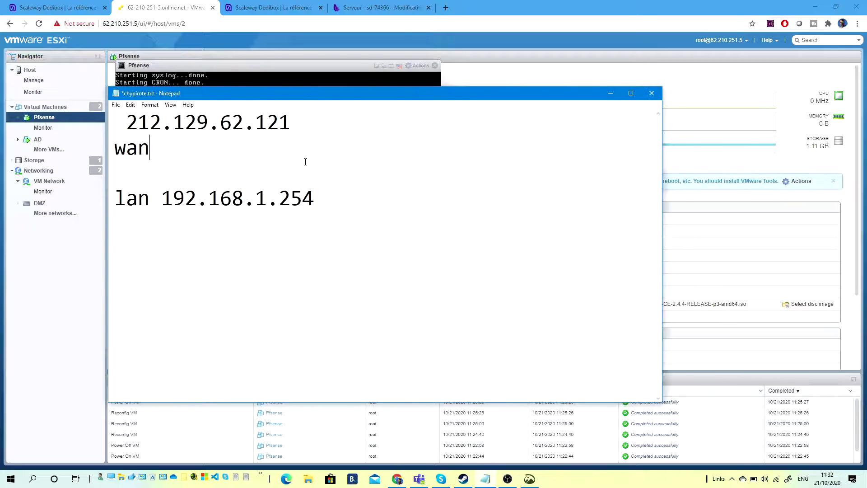
pyautogui.press('BackSpace')
pyautogui.press('BackSpace')
pyautogui.press('BackSpace')
pyautogui.write('1')
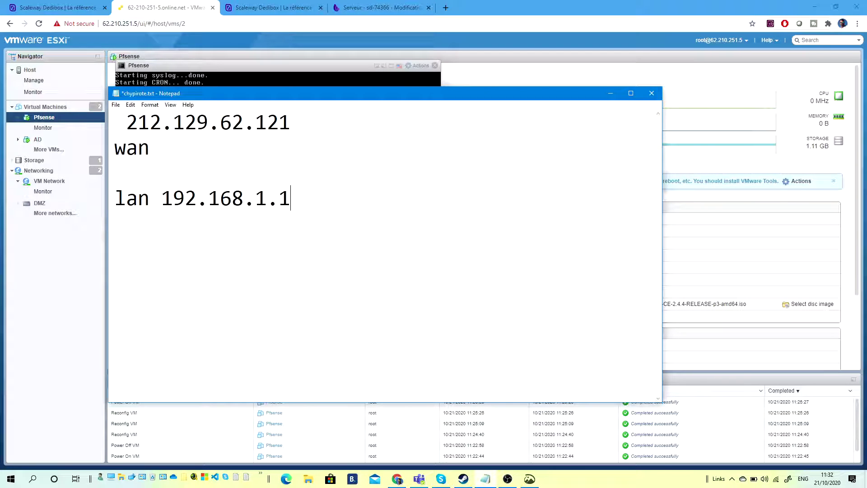
pyautogui.click(611, 93)
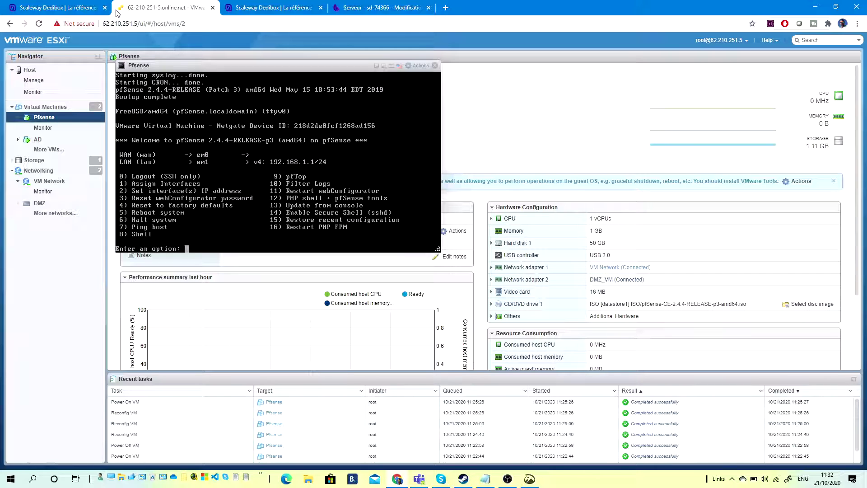
# Move the pfSense console aside and open the AD virtual machine's console.
pyautogui.moveTo(190, 70); pyautogui.dragTo(391, 68)
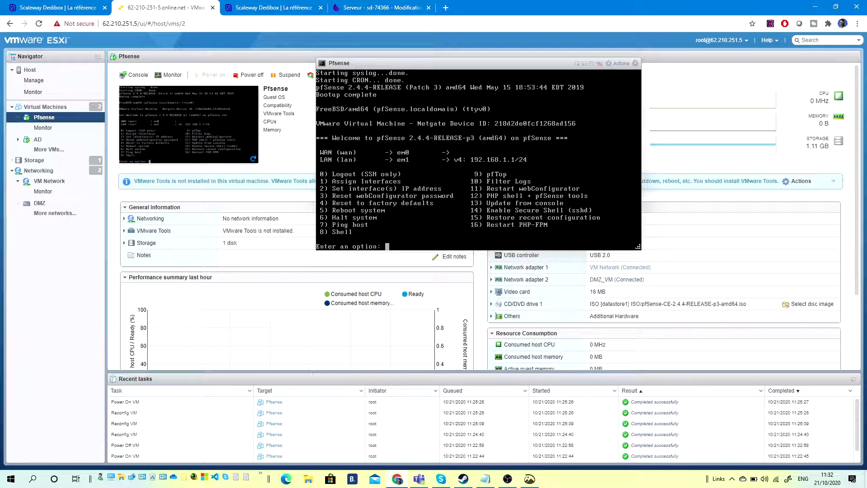
pyautogui.click(38, 141)
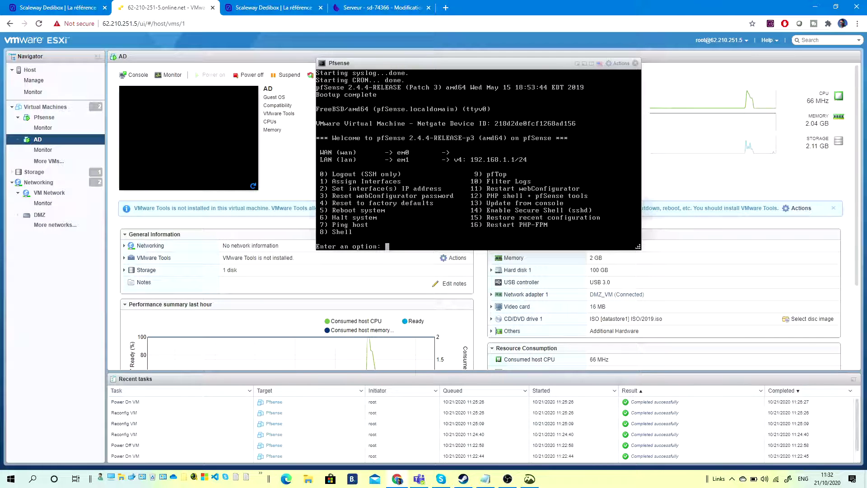
pyautogui.click(585, 64)
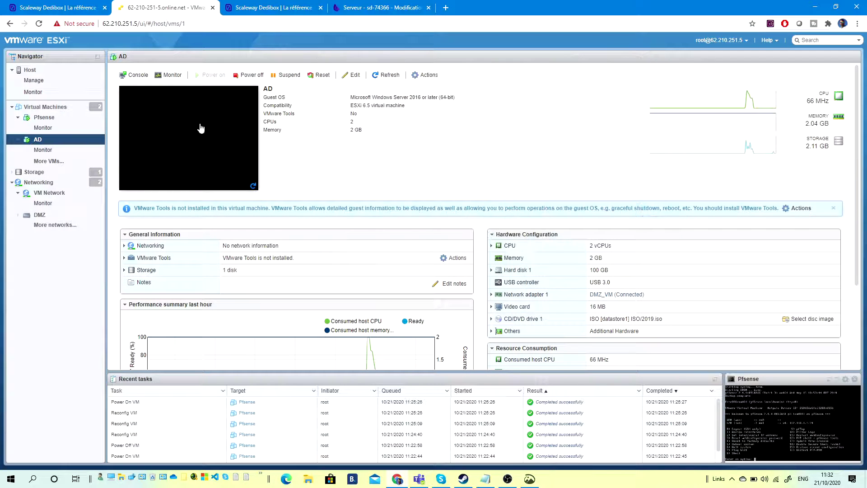
pyautogui.click(199, 129)
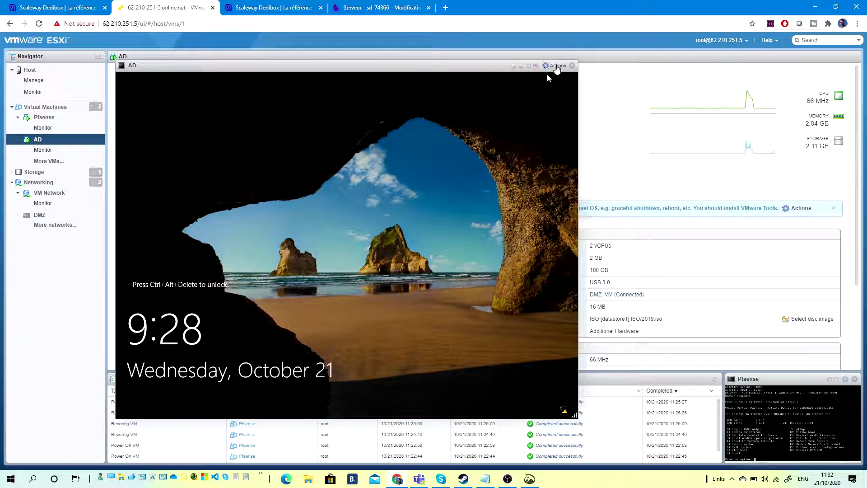
# Send Ctrl-Alt-Delete via Guest OS > Send keys and sign in with the administrator password.
pyautogui.click(556, 65)
pyautogui.moveTo(583, 140)
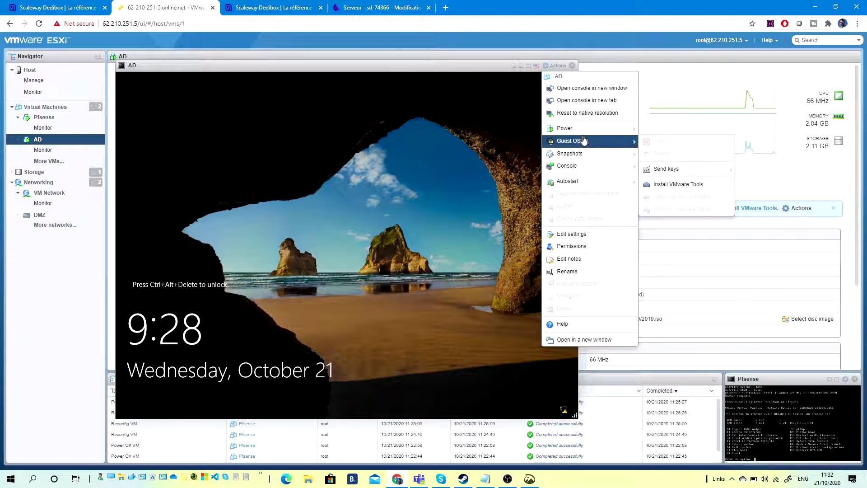
pyautogui.click(556, 65)
pyautogui.moveTo(601, 141)
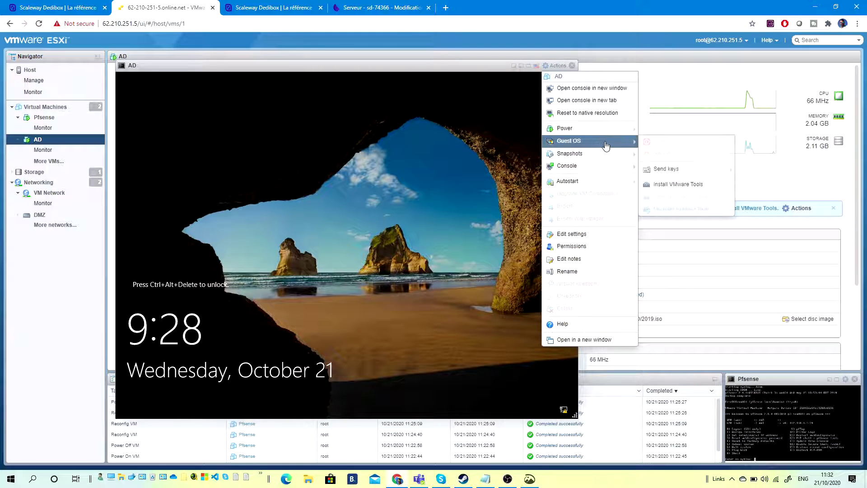
pyautogui.moveTo(686, 172)
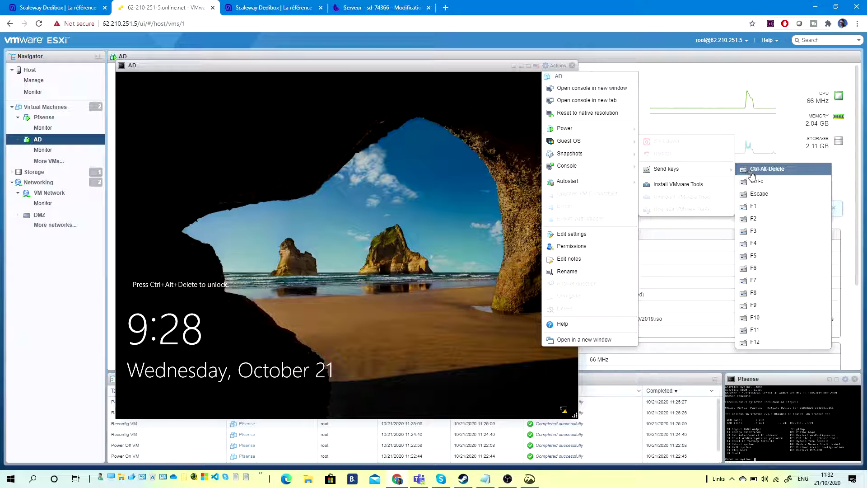
pyautogui.click(768, 169)
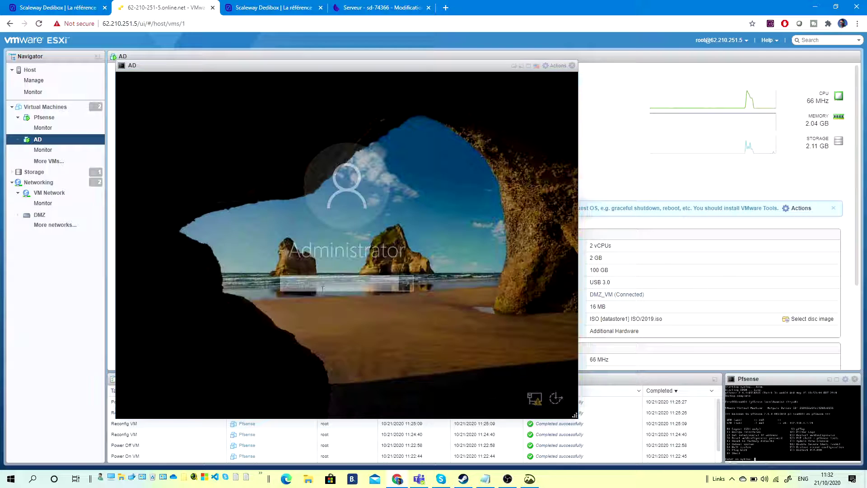
pyautogui.write('••')
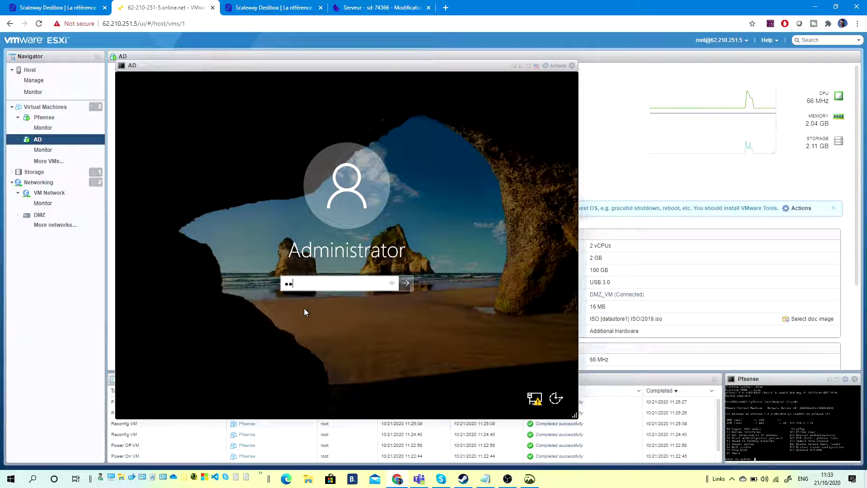
pyautogui.press('Return')
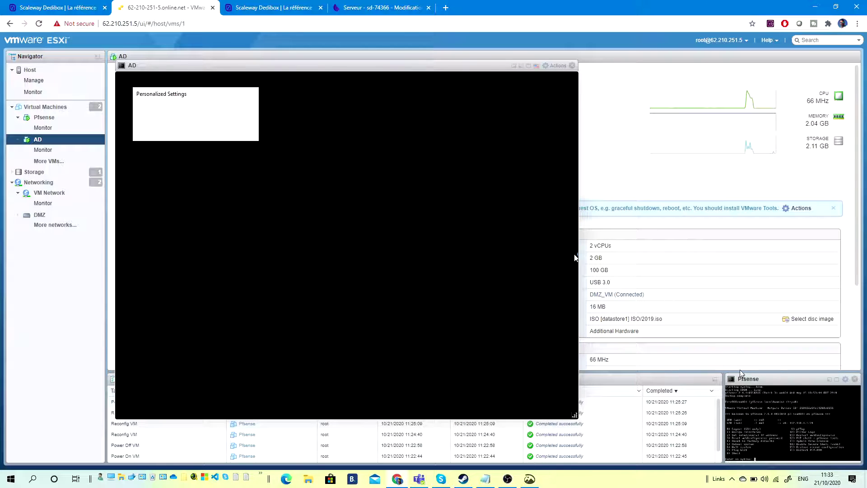
pyautogui.click(508, 479)
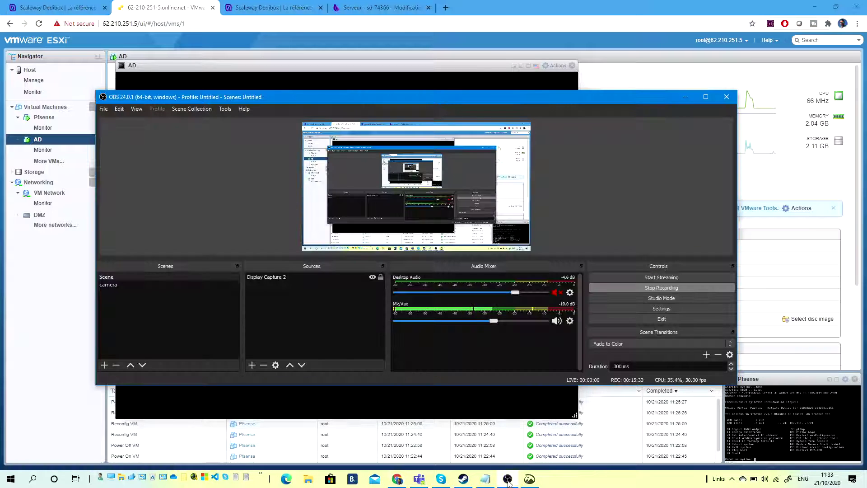